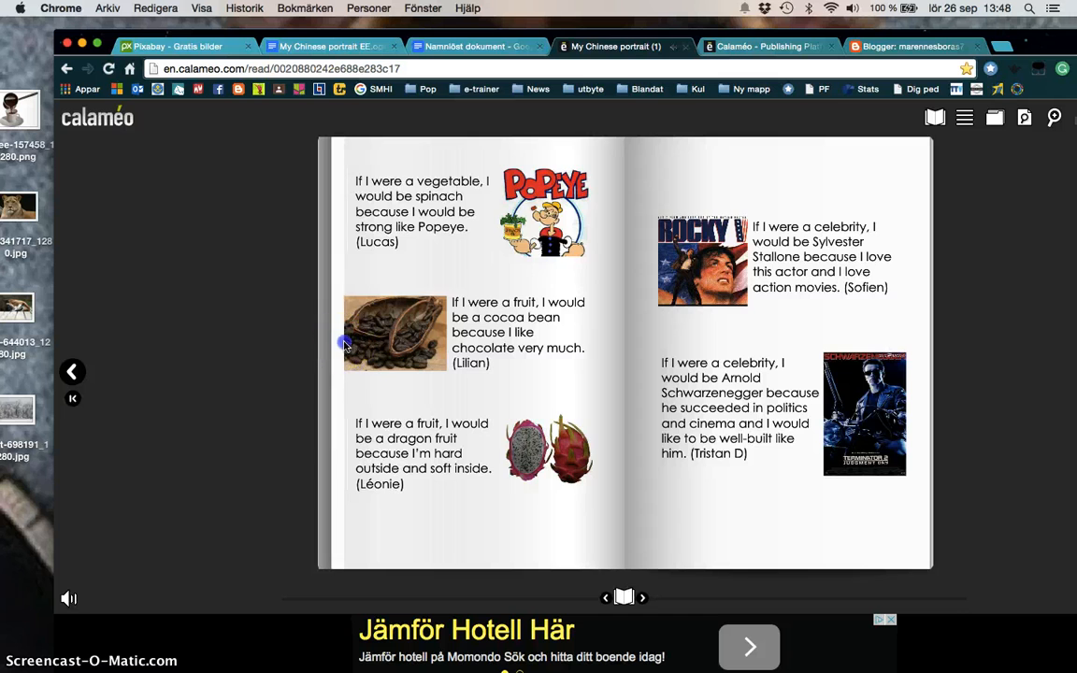
Look through the My Chinese portrait example book and the category table in My Chinese portrait EE.odt.
left_click(343, 346)
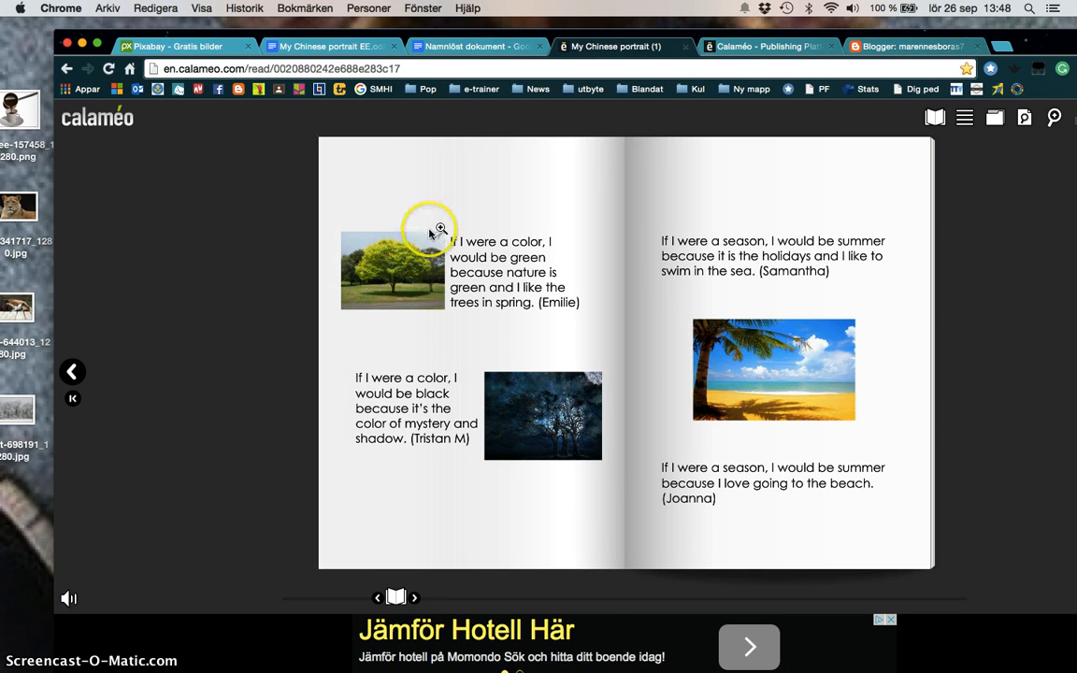
left_click(427, 44)
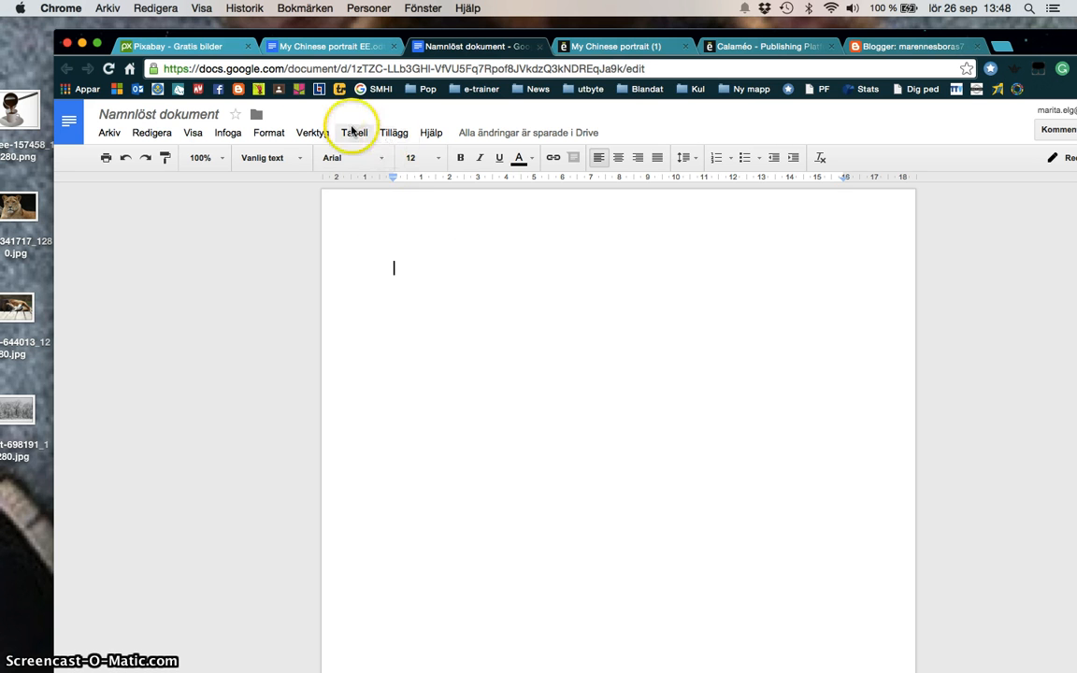
left_click(333, 47)
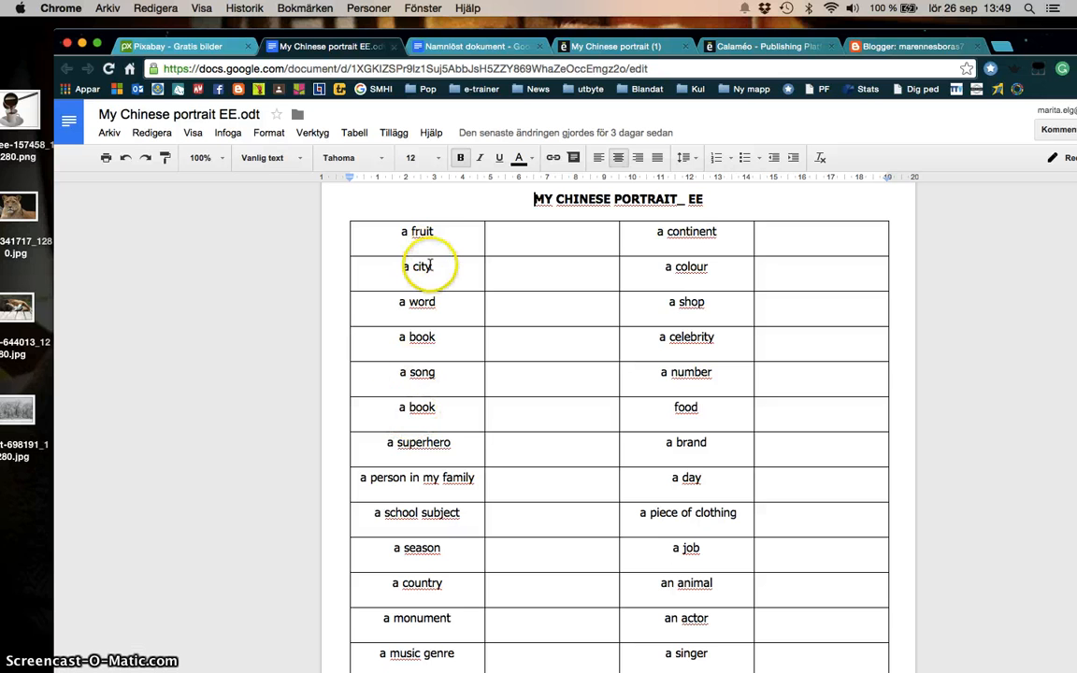
scroll(476, 418, "down", 3)
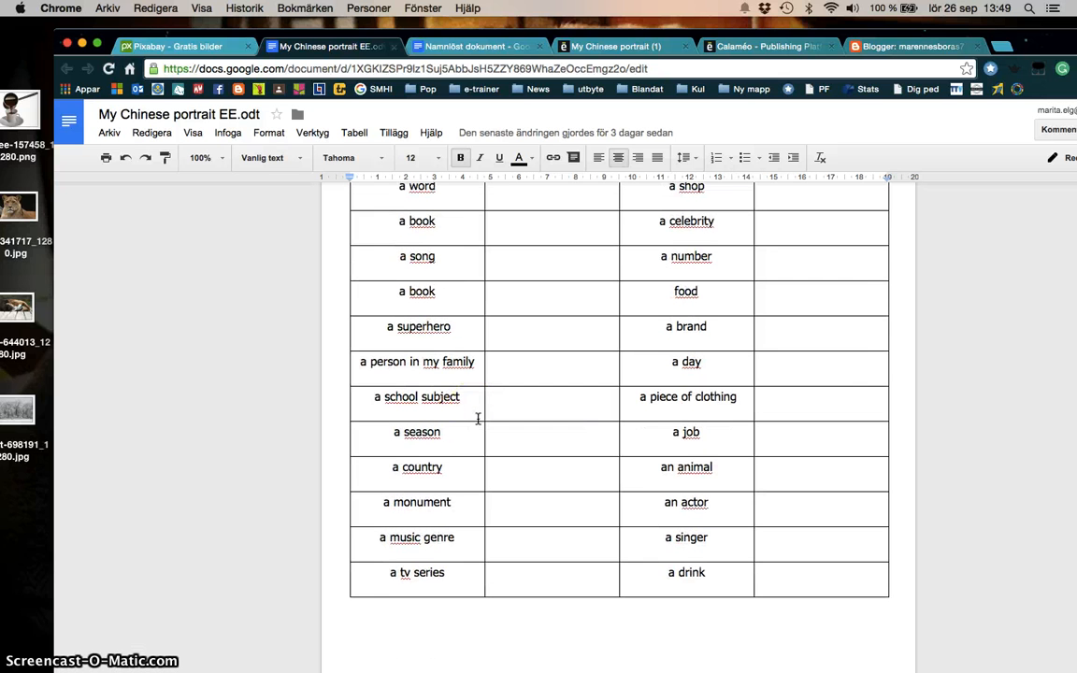
Write a three-line template in the blank untitled document: "If I were a…….", "I would be a….." and "because…..".
left_click(488, 49)
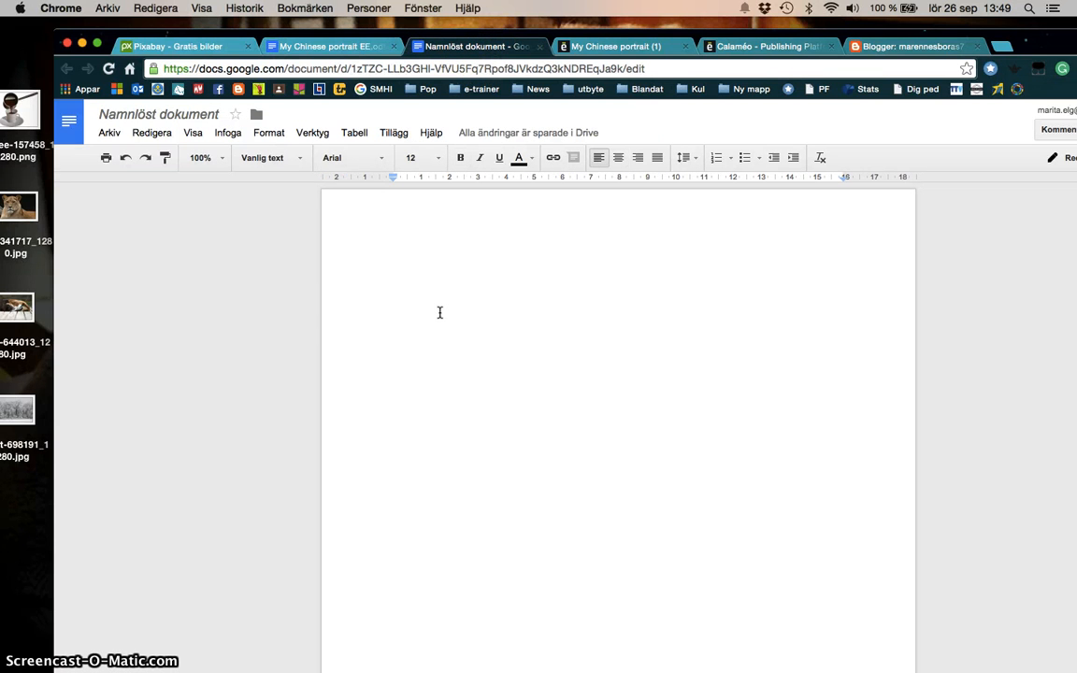
type("If I")
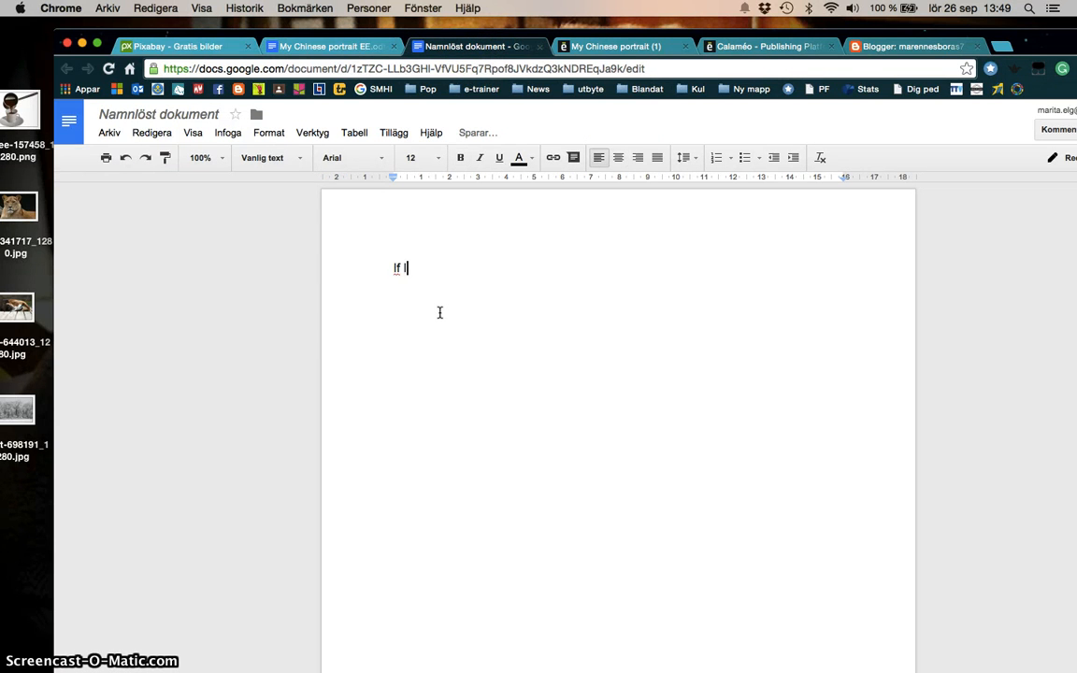
type(" were a…….")
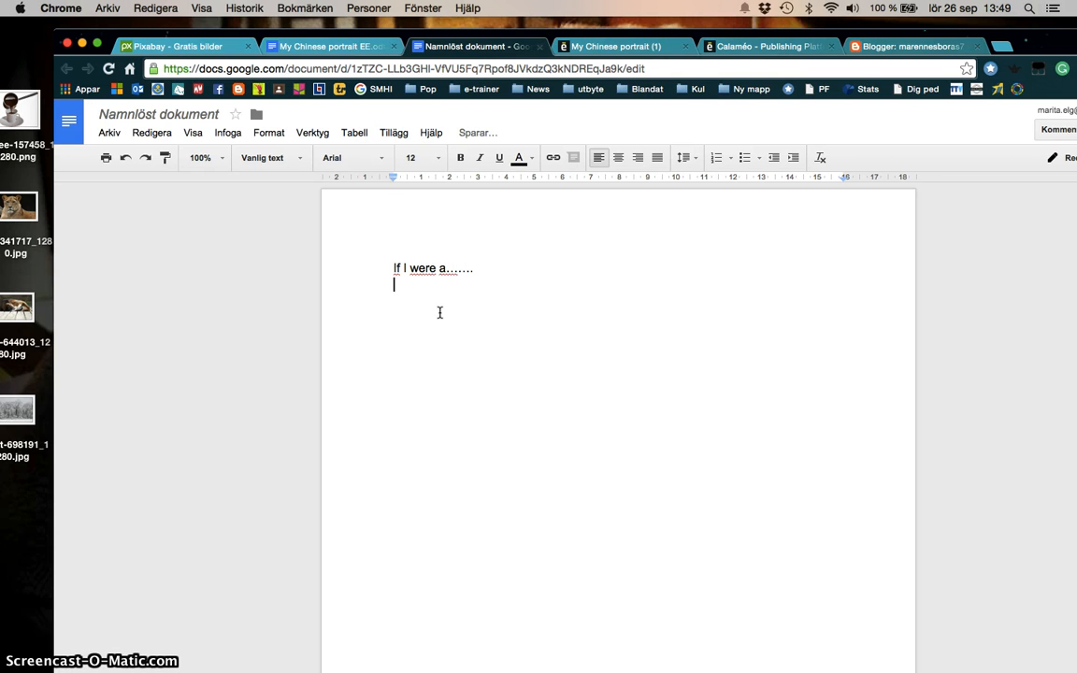
type("ld ")
type("use.....")
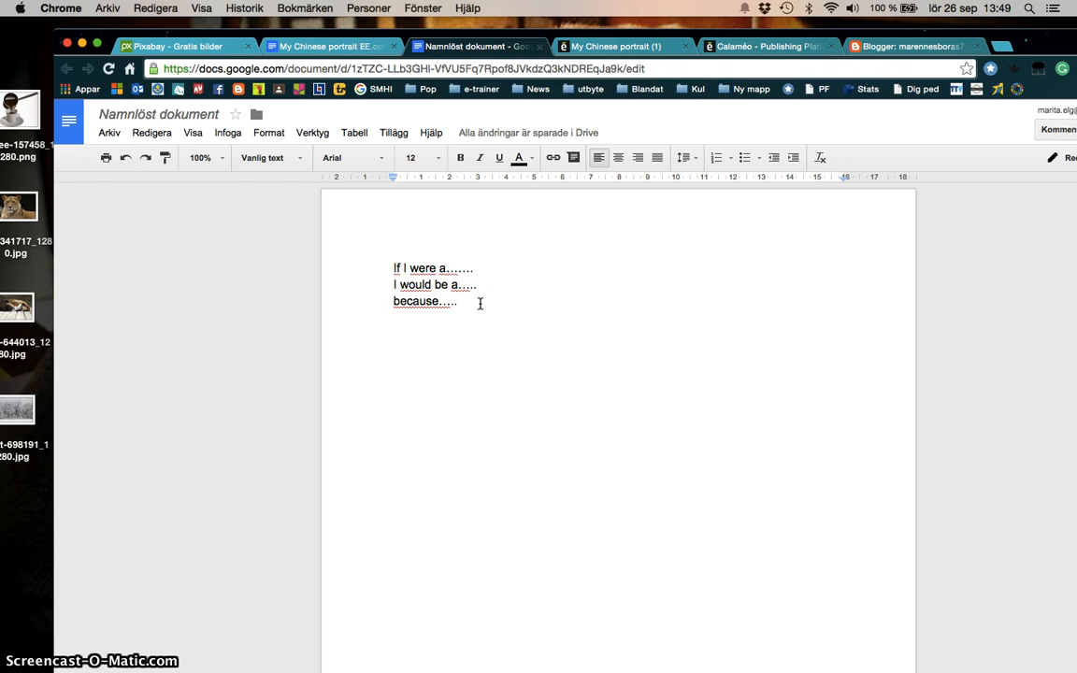
Set the font size of the three template lines to 18.
left_click_drag(412, 298, 390, 260)
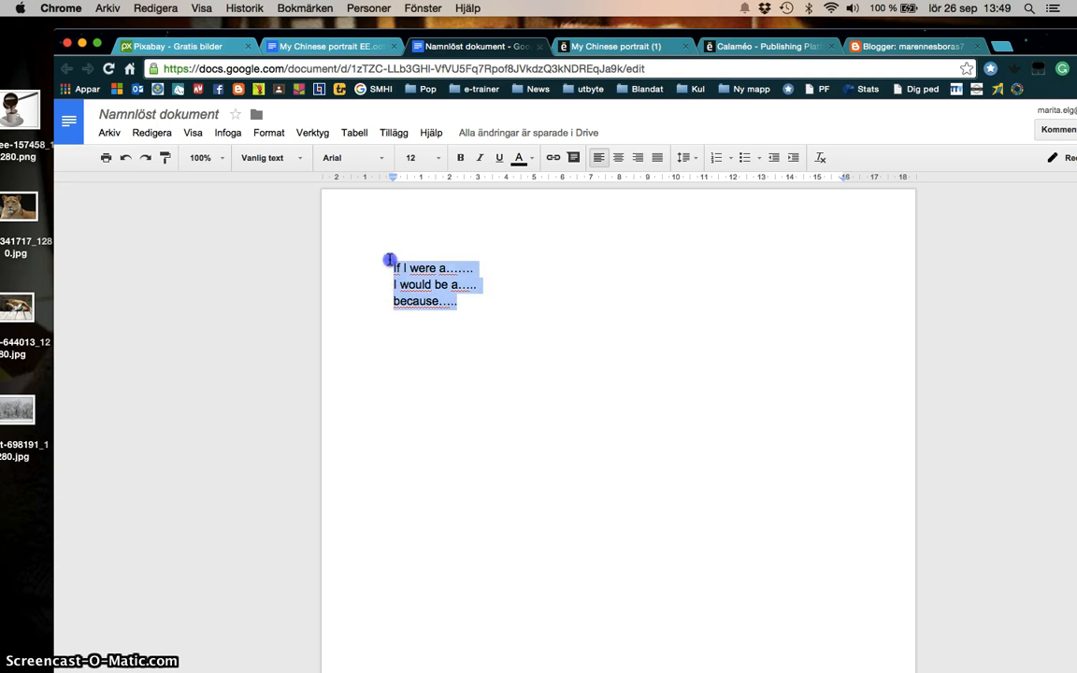
left_click(434, 159)
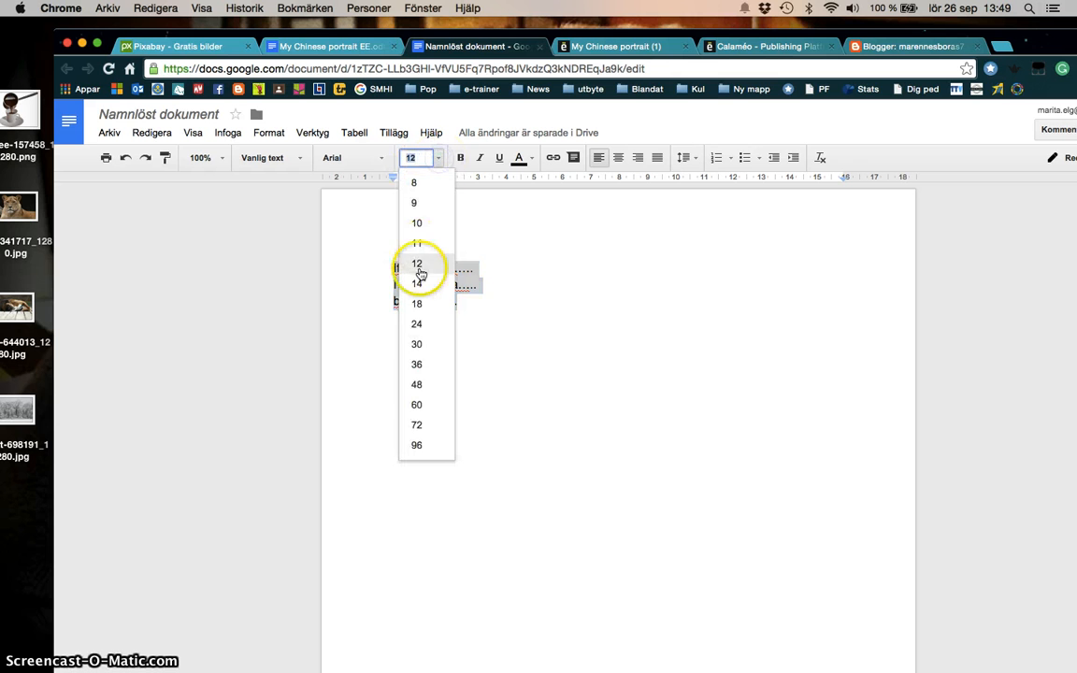
left_click(417, 303)
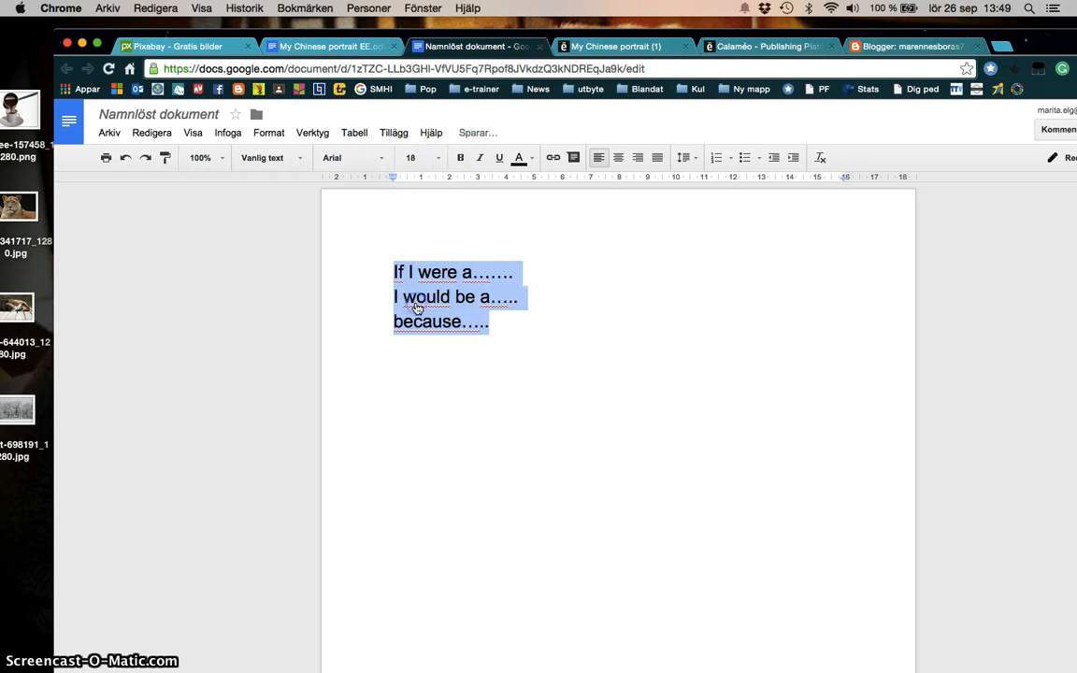
left_click(517, 328)
left_click(516, 321)
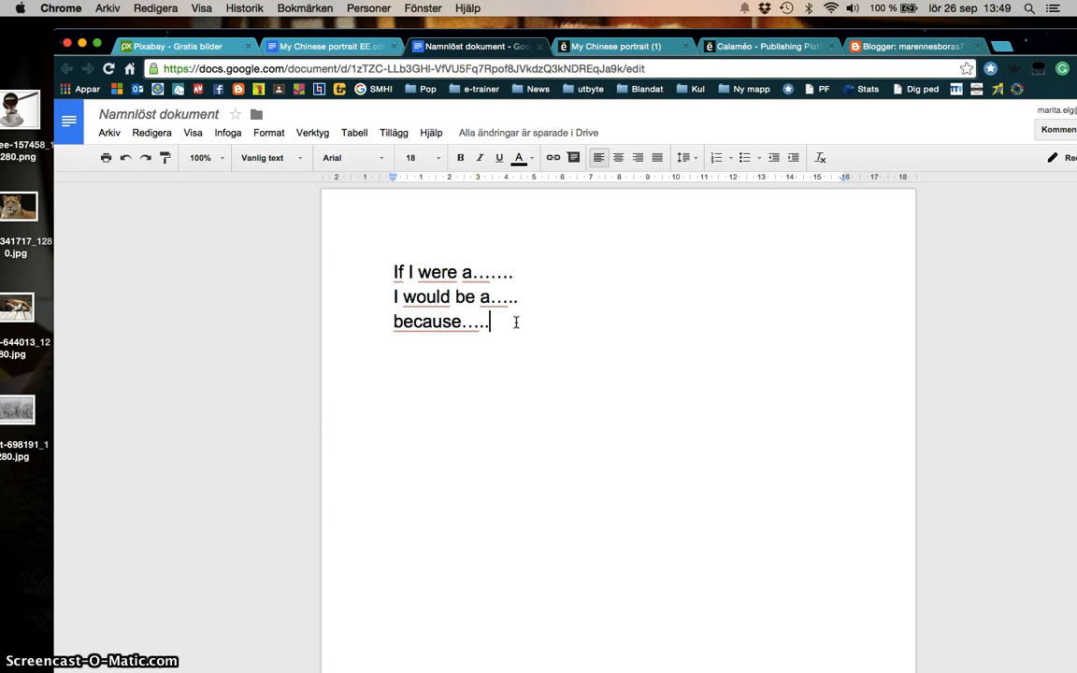
Copy the three-line template and paste it below the original with blank lines in between.
left_click_drag(516, 321, 388, 264)
key("super+c")
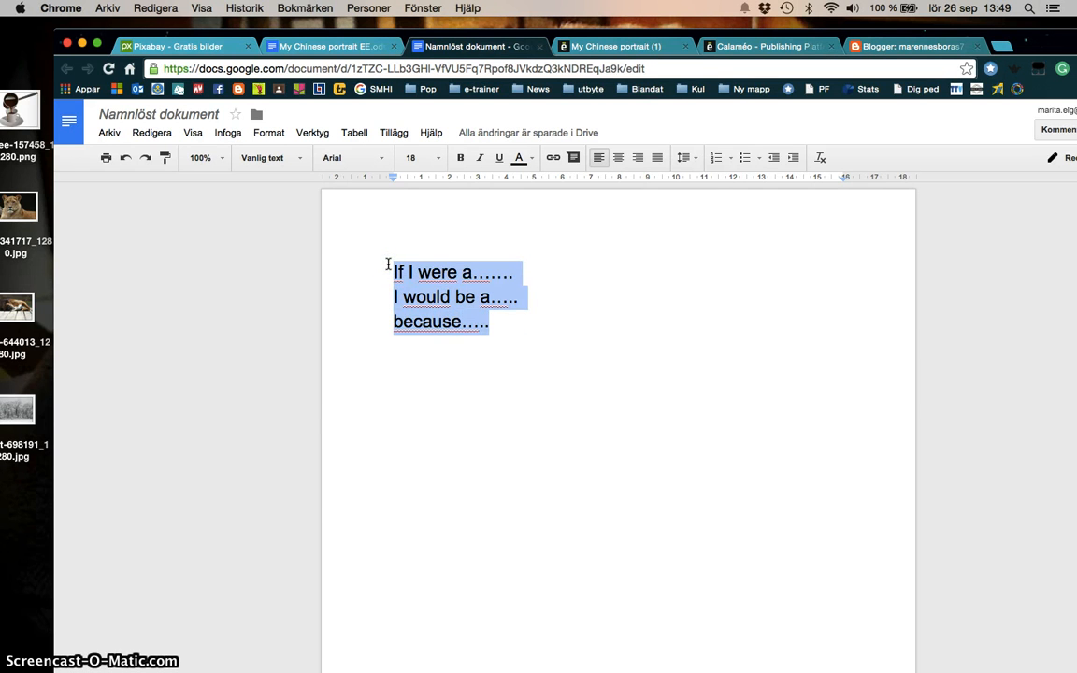
left_click(522, 372)
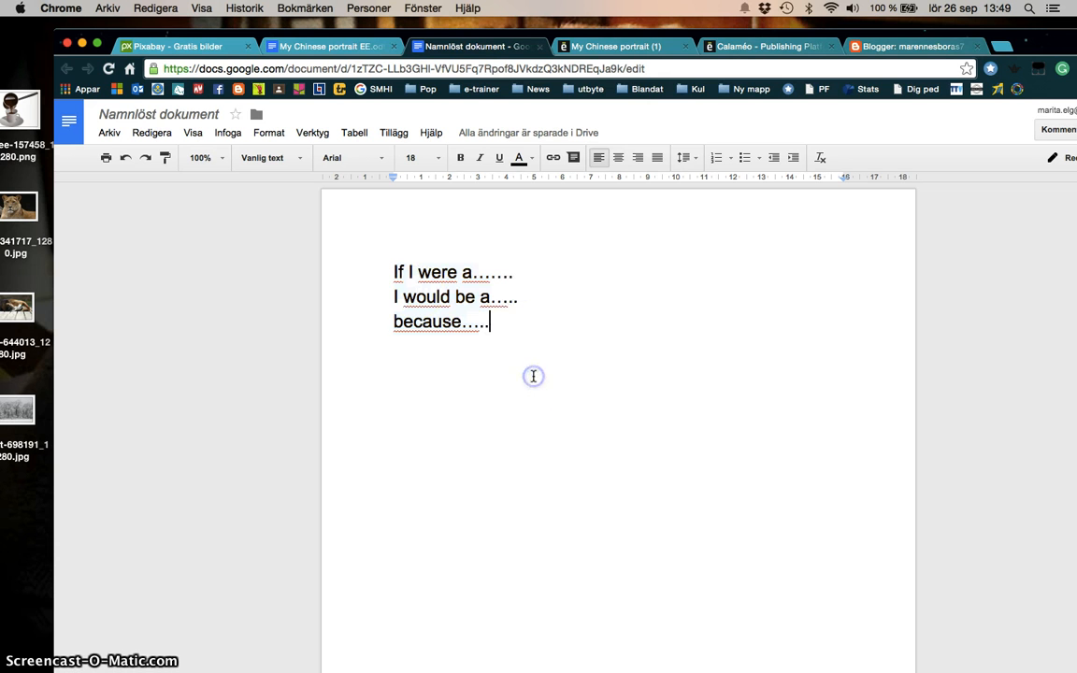
key("Return")
key("Return")
key("Return")
key("Return")
key("super+v")
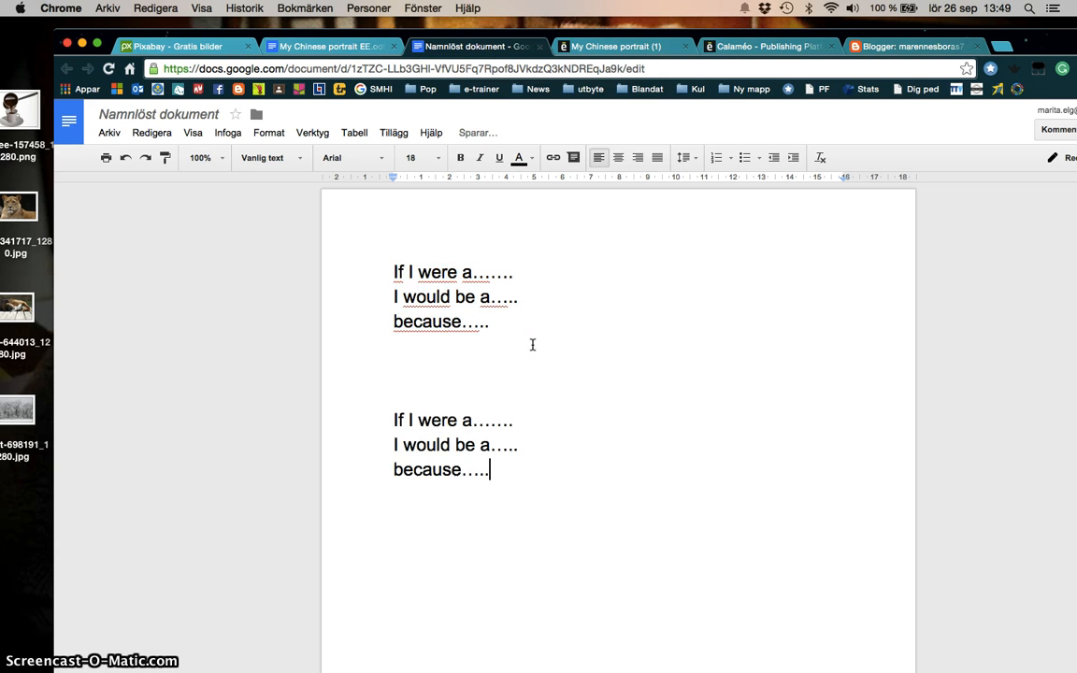
Paste two more copies of the template further down the document, separated by blank lines.
key("Return")
key("Return")
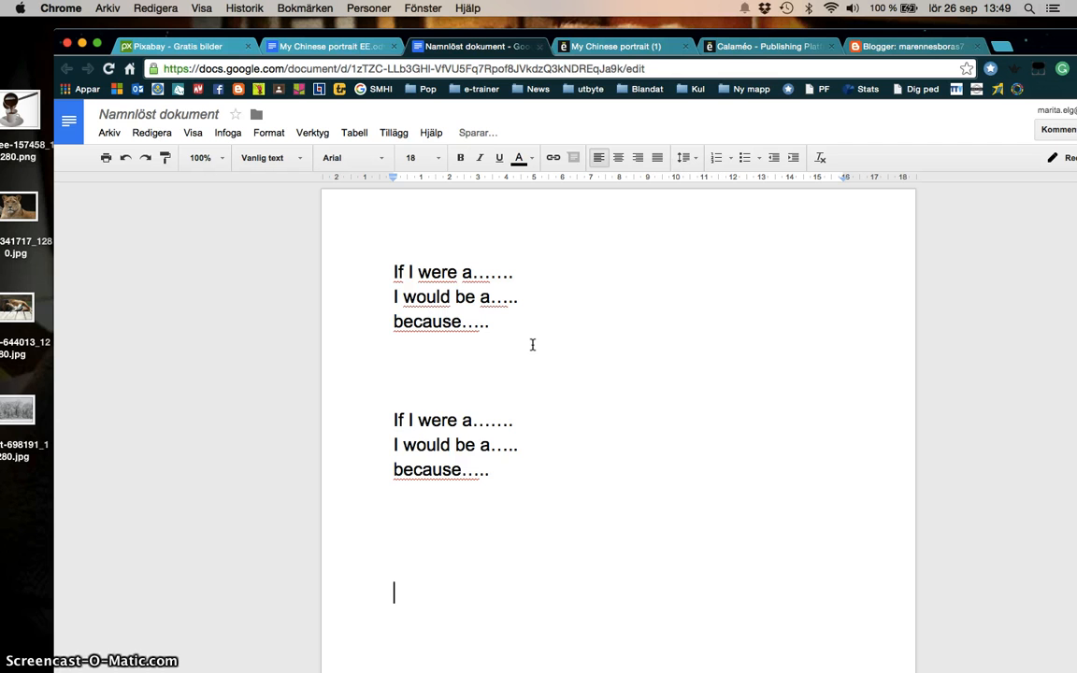
key("super+v")
key("Return")
key("Return")
key("Return")
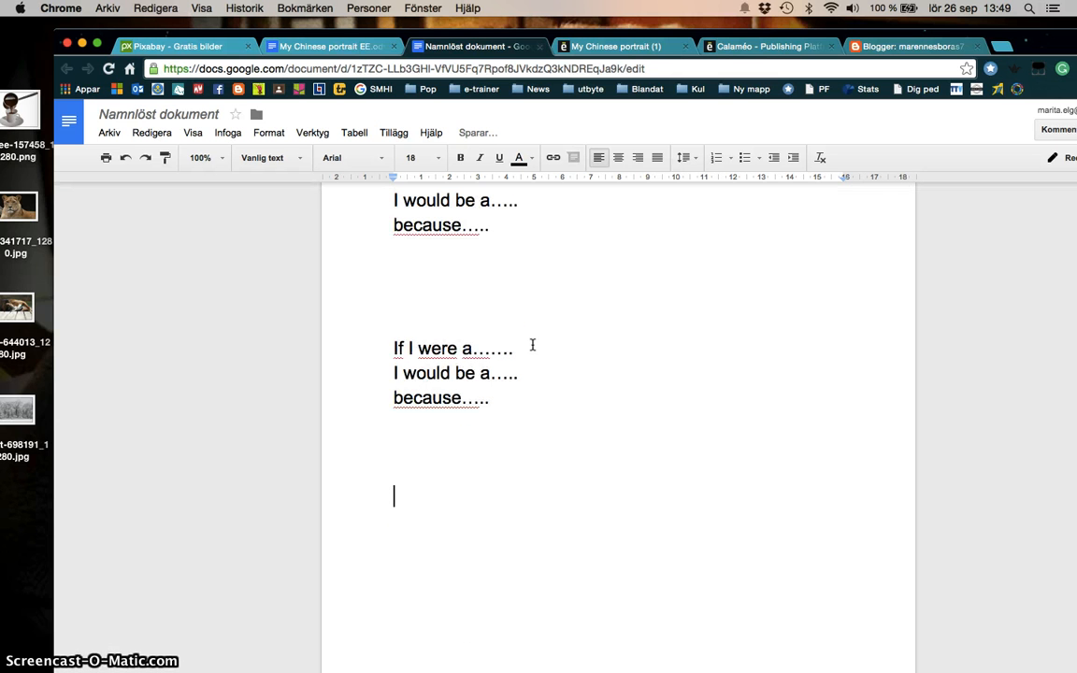
key("super+v")
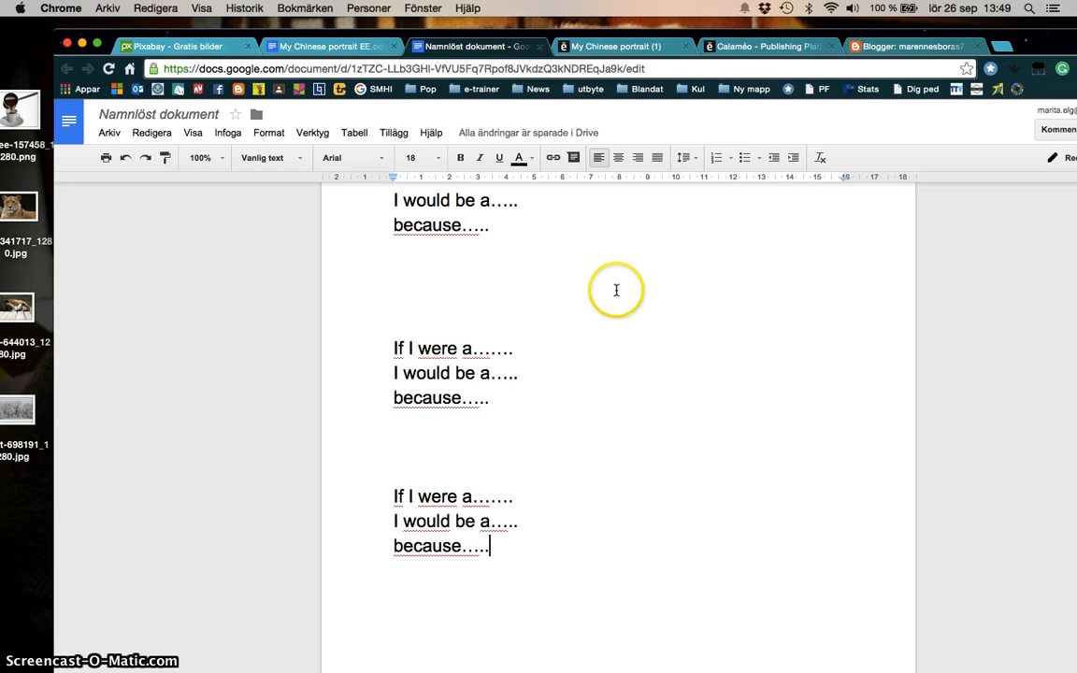
scroll(618, 290, "up", 2)
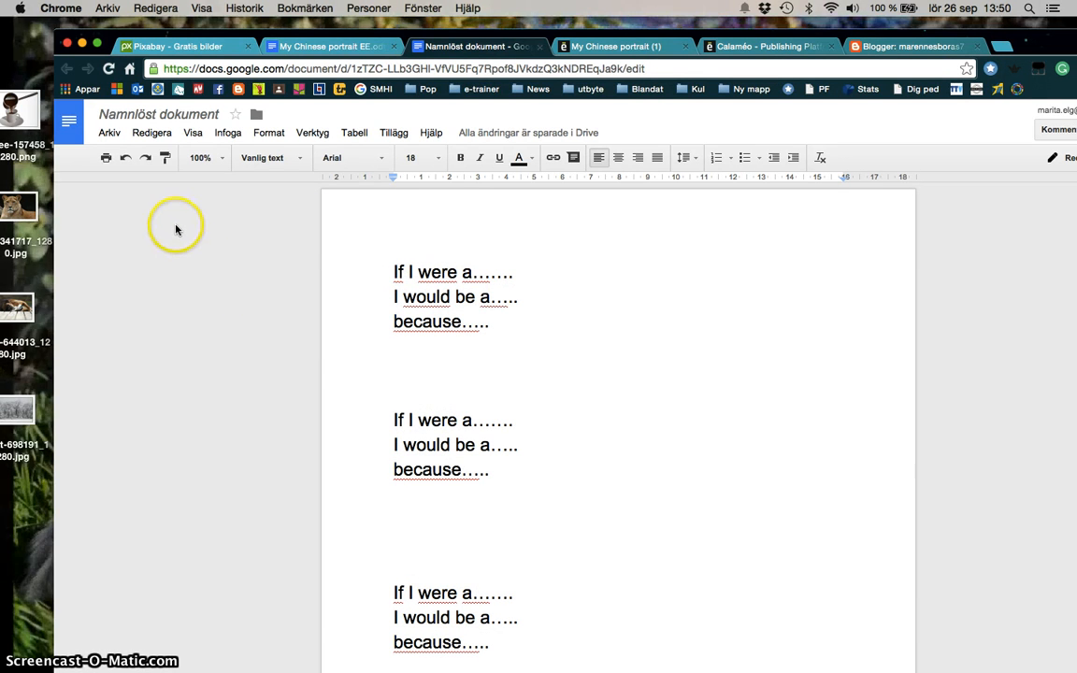
Switch to the Pixabay site and search all images for "summer".
left_click(190, 47)
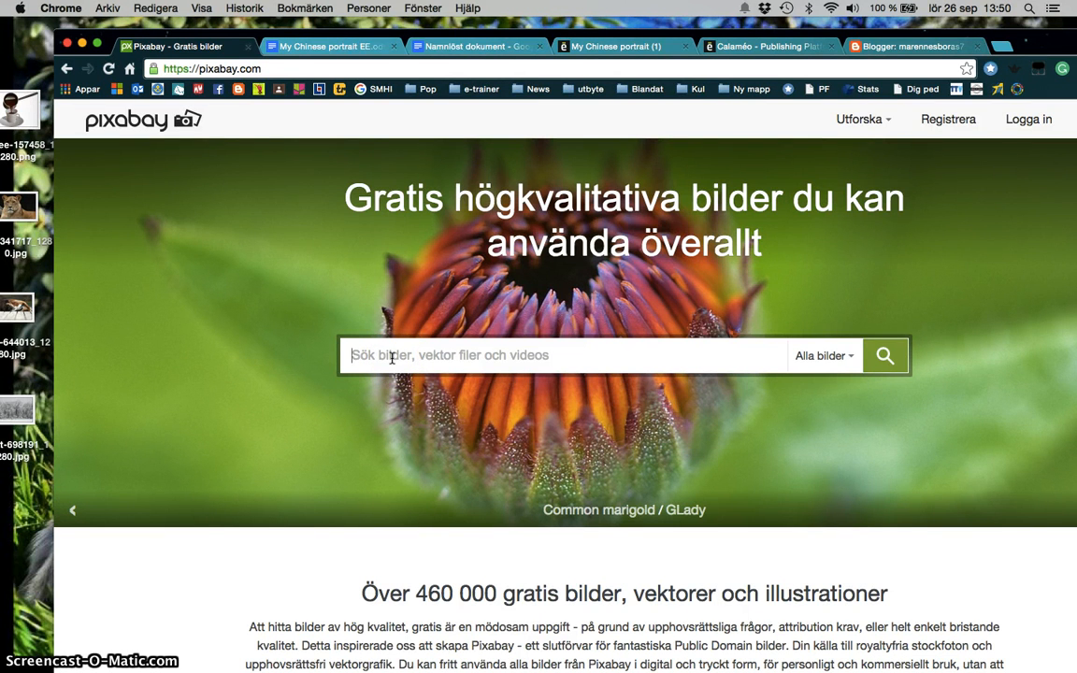
type("summer")
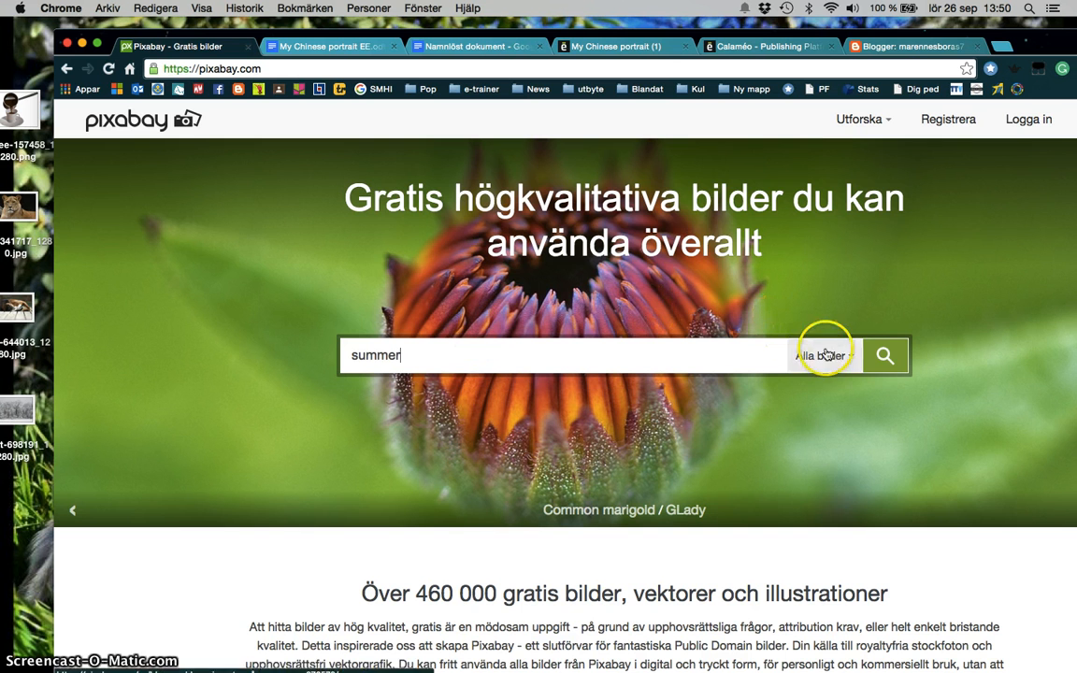
left_click(883, 358)
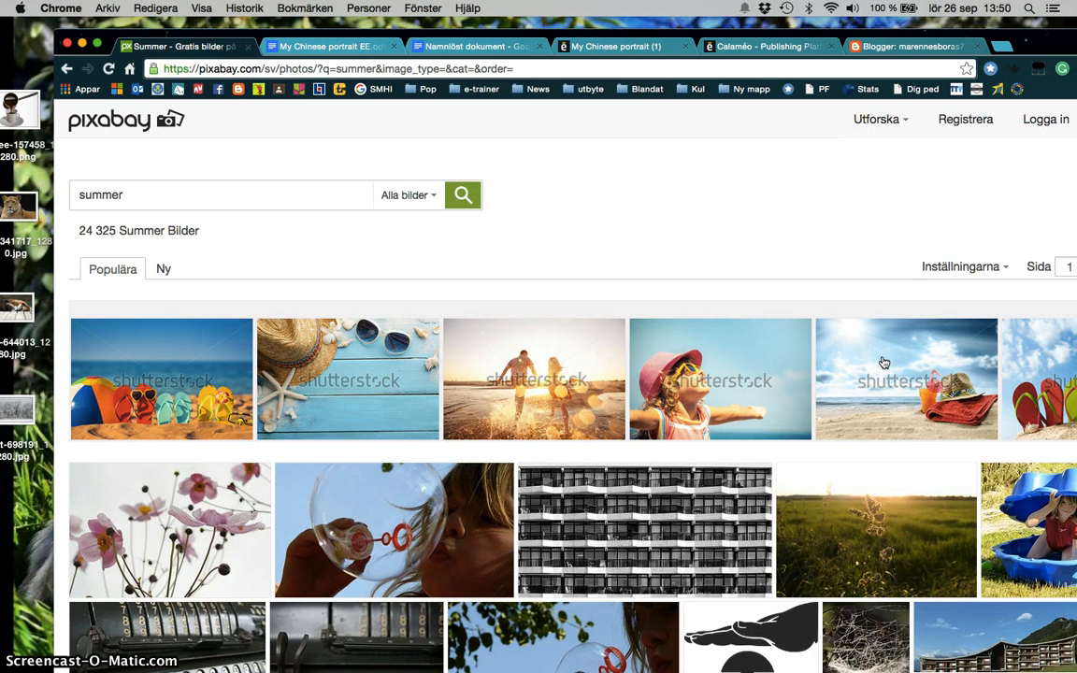
Browse the summer image results and open the photo of a plant in a sunlit green field.
scroll(560, 374, "down", 2)
left_click(261, 320)
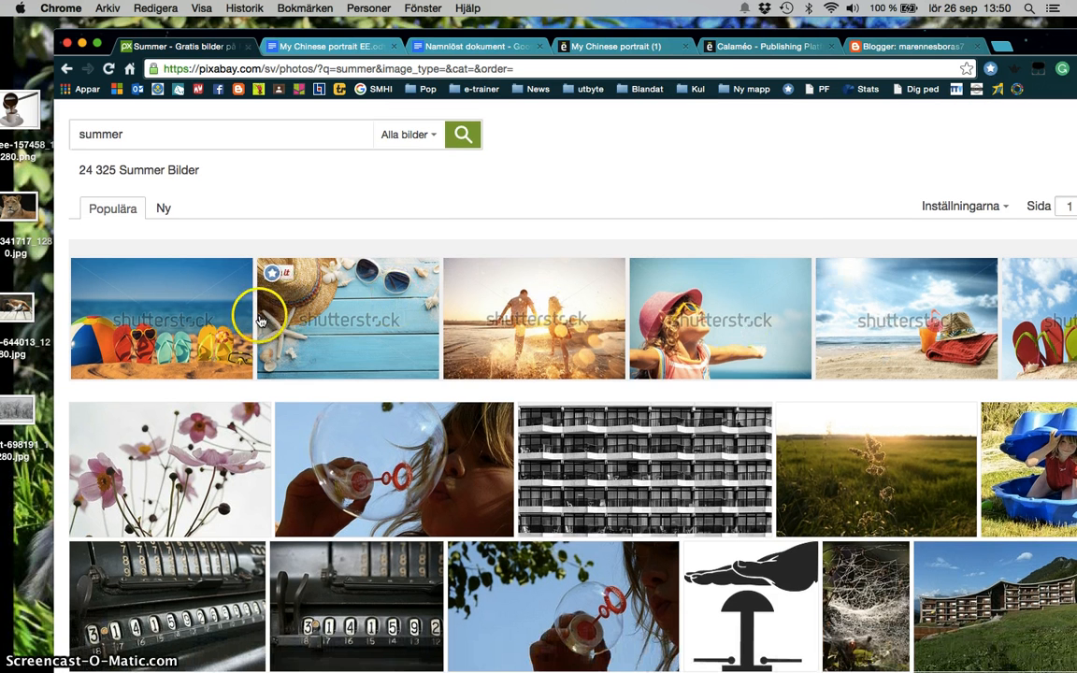
mouse_move(844, 331)
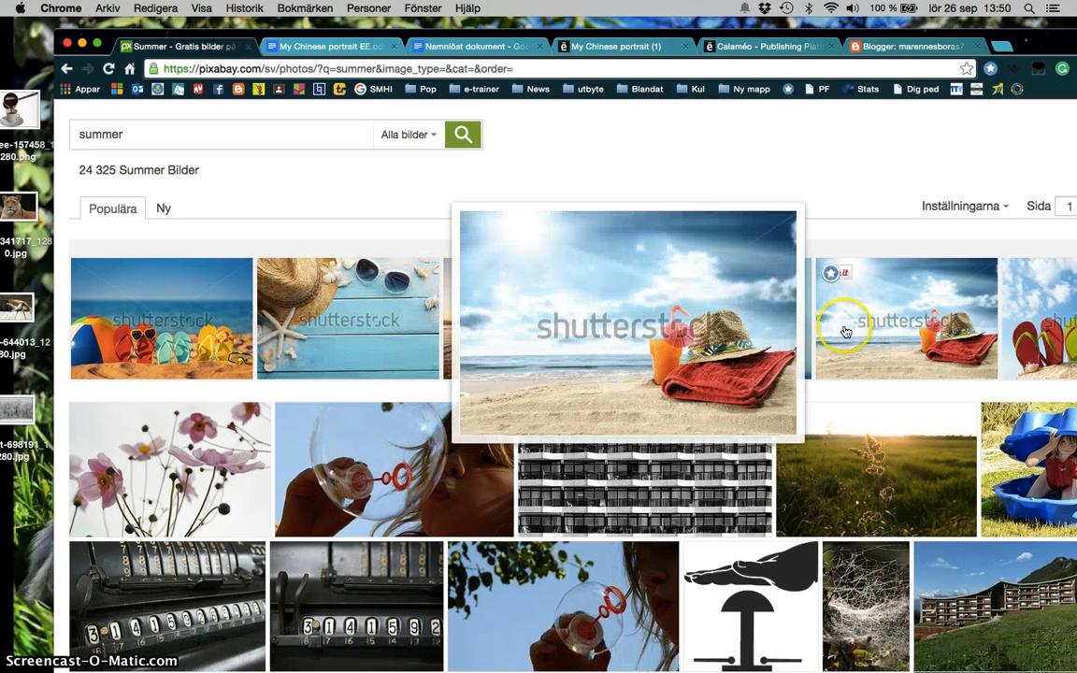
scroll(781, 189, "down", 2)
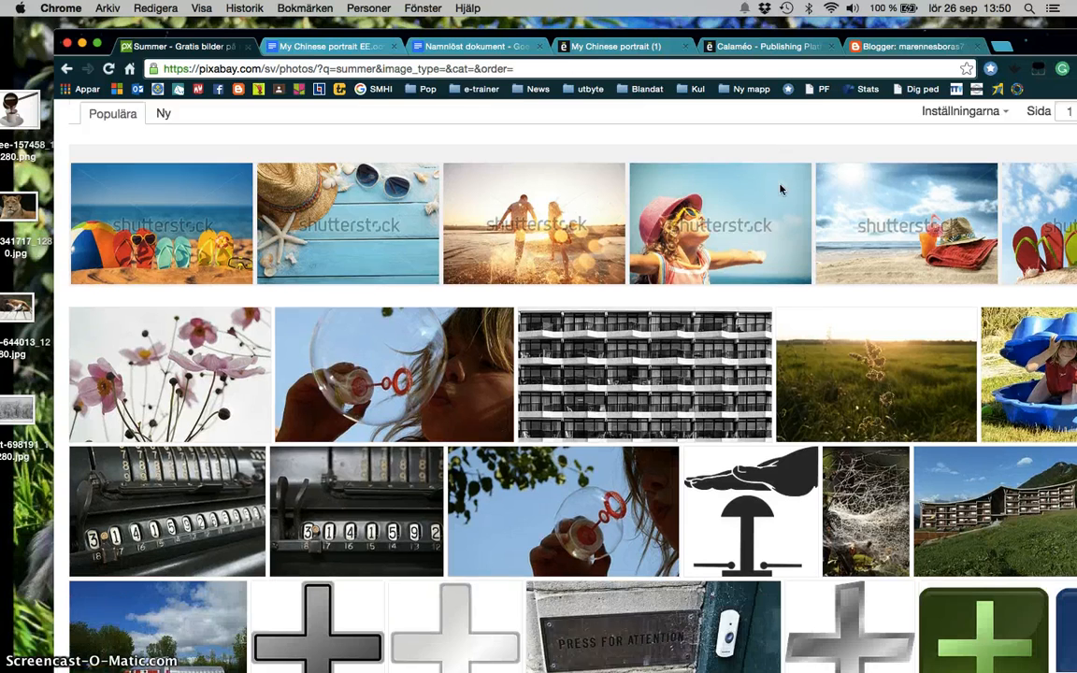
scroll(780, 190, "down", 2)
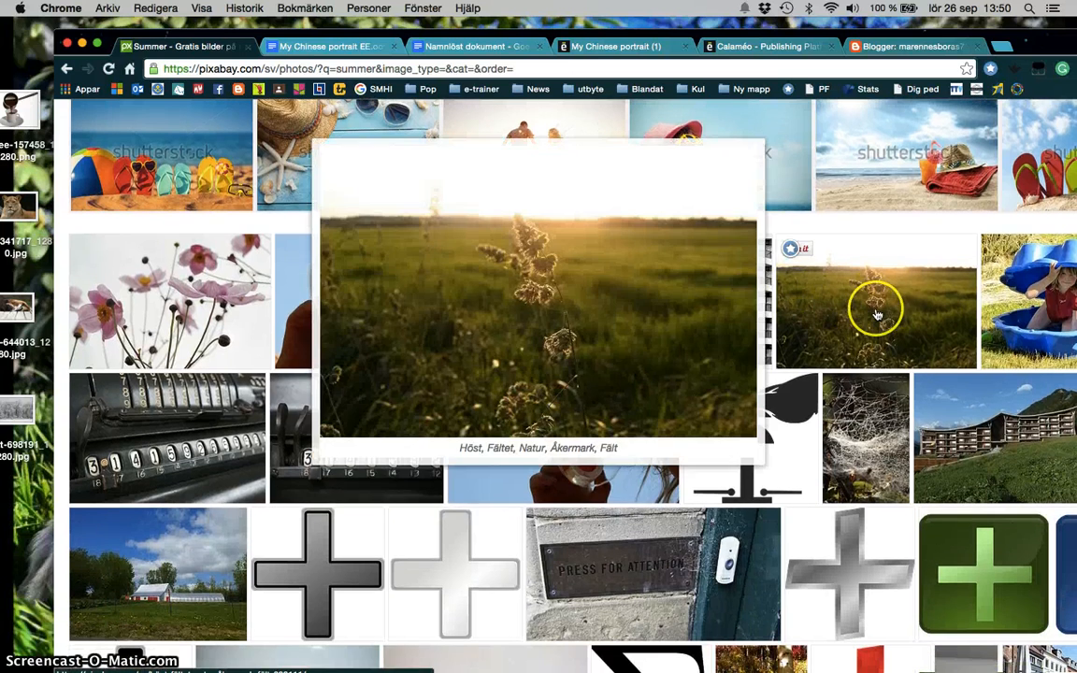
left_click(877, 316)
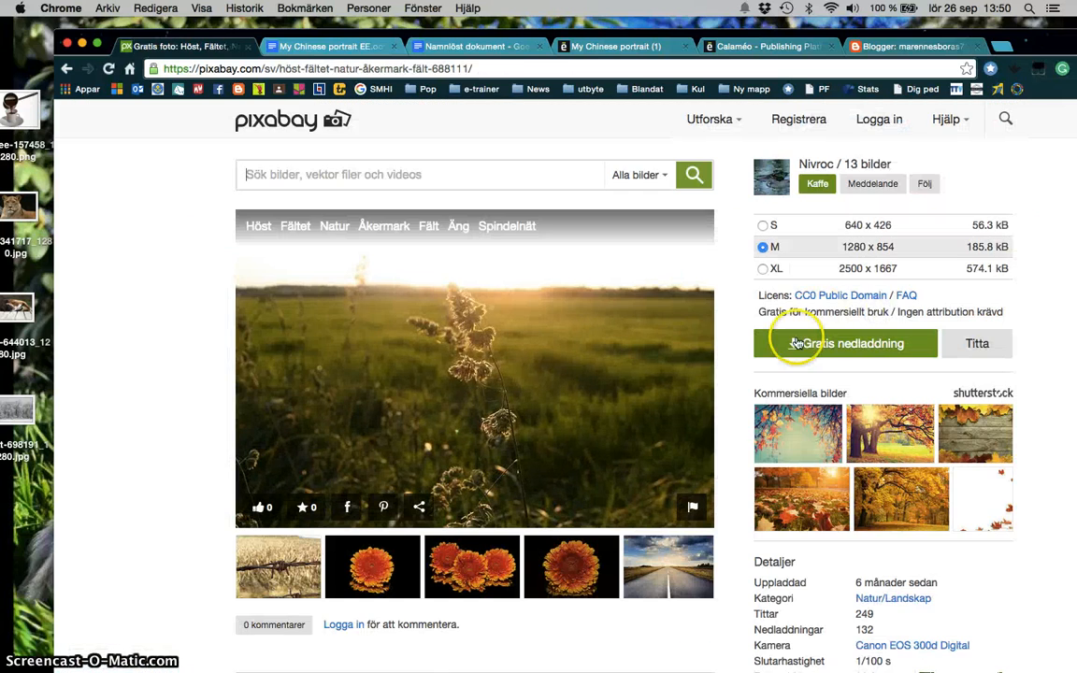
Download the field photo in size M (1280 x 854), solving the captcha, and save it to Skrivbord as autumn-688111_1280.
left_click(795, 343)
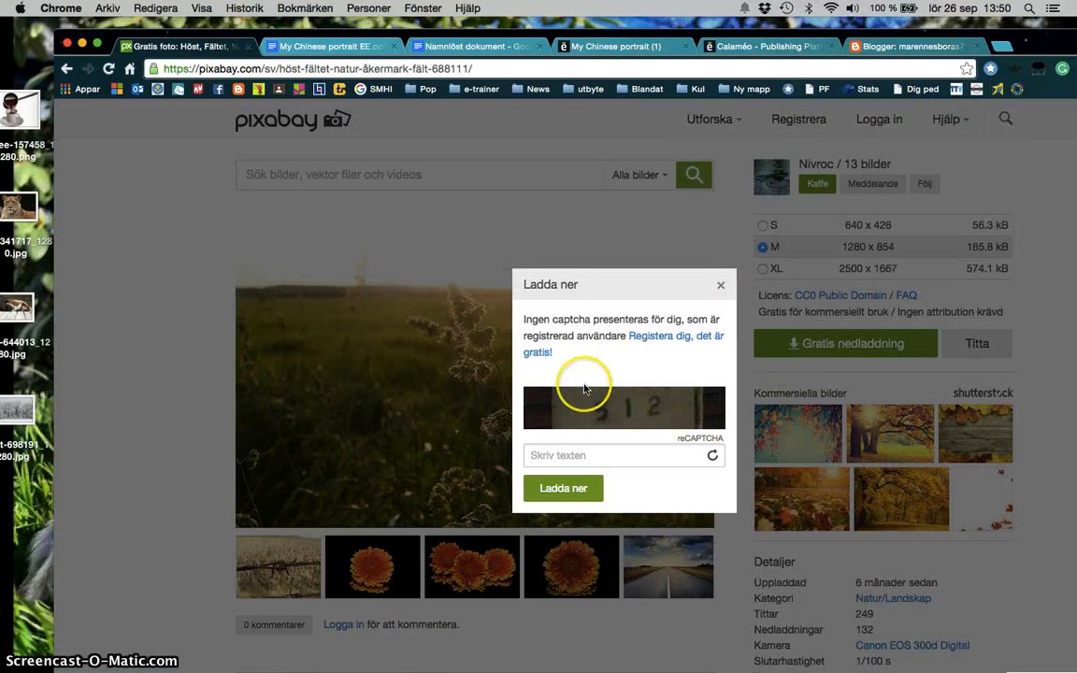
left_click(603, 454)
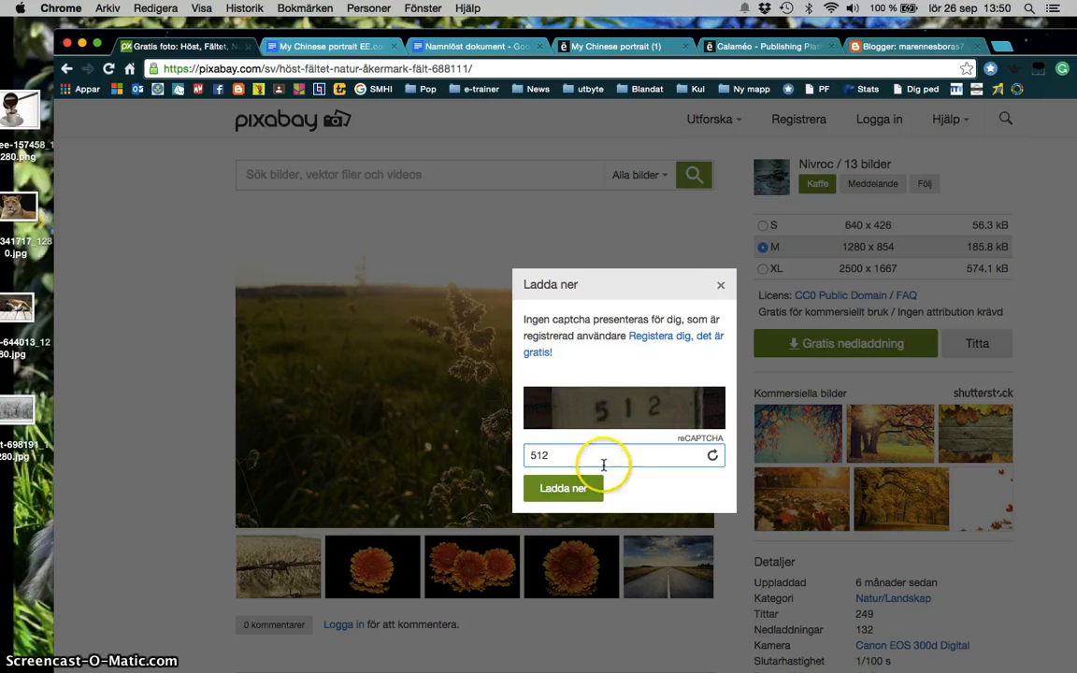
left_click(566, 491)
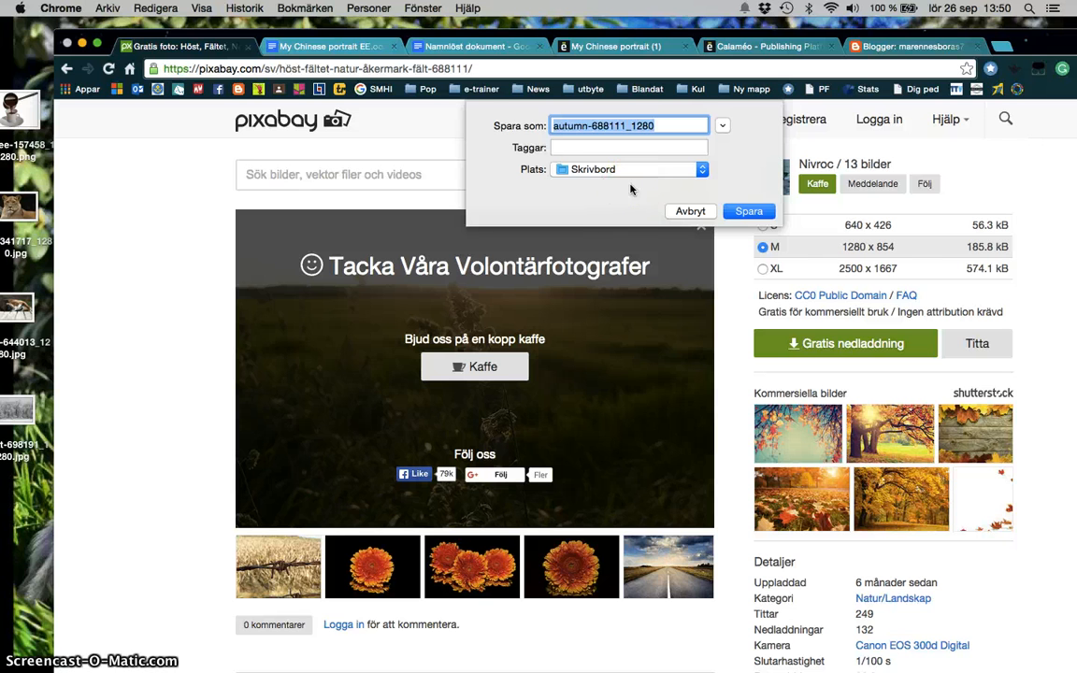
left_click(617, 212)
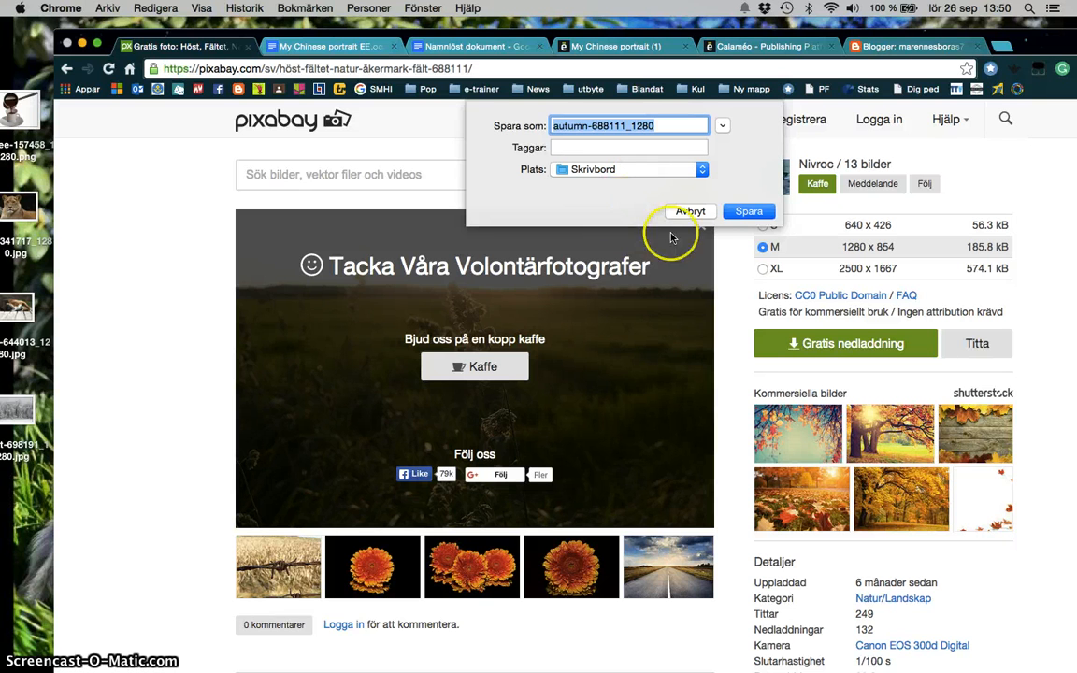
left_click(752, 213)
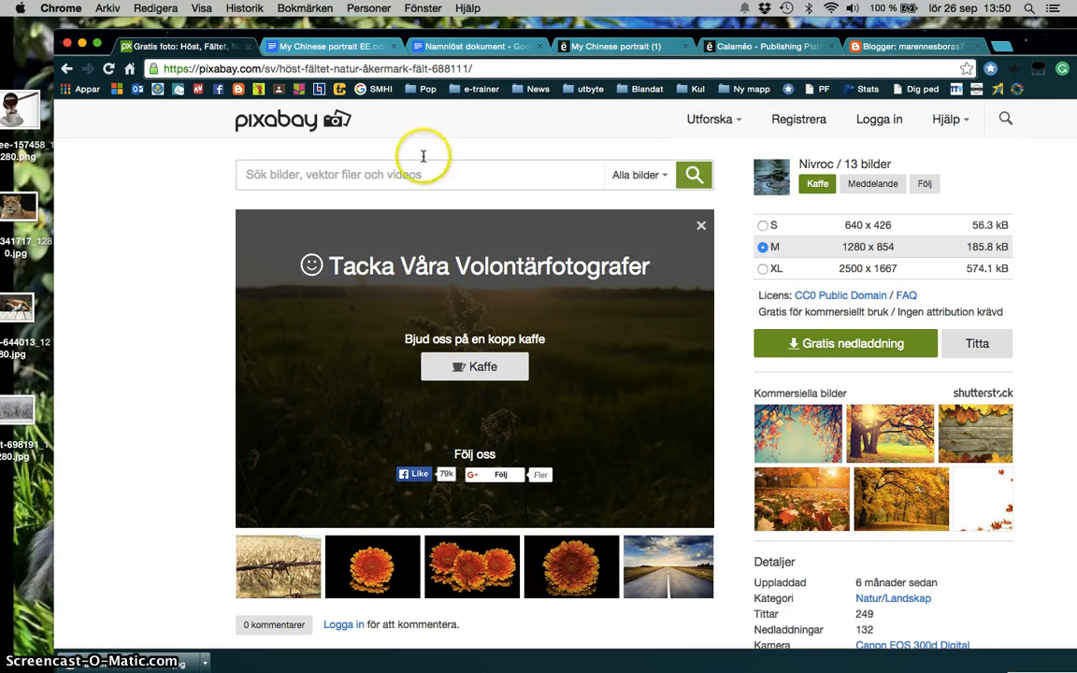
Switch to the untitled portrait document and insert the desktop image lion-341717_1280.jpg on the line below the first template.
left_click(483, 49)
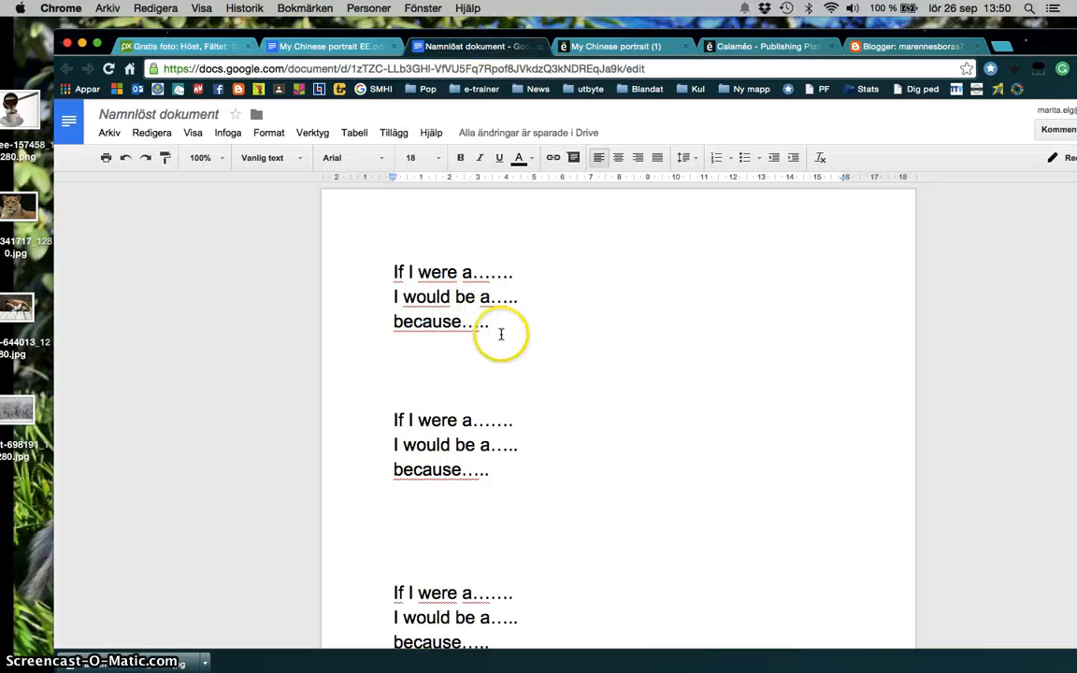
left_click(423, 349)
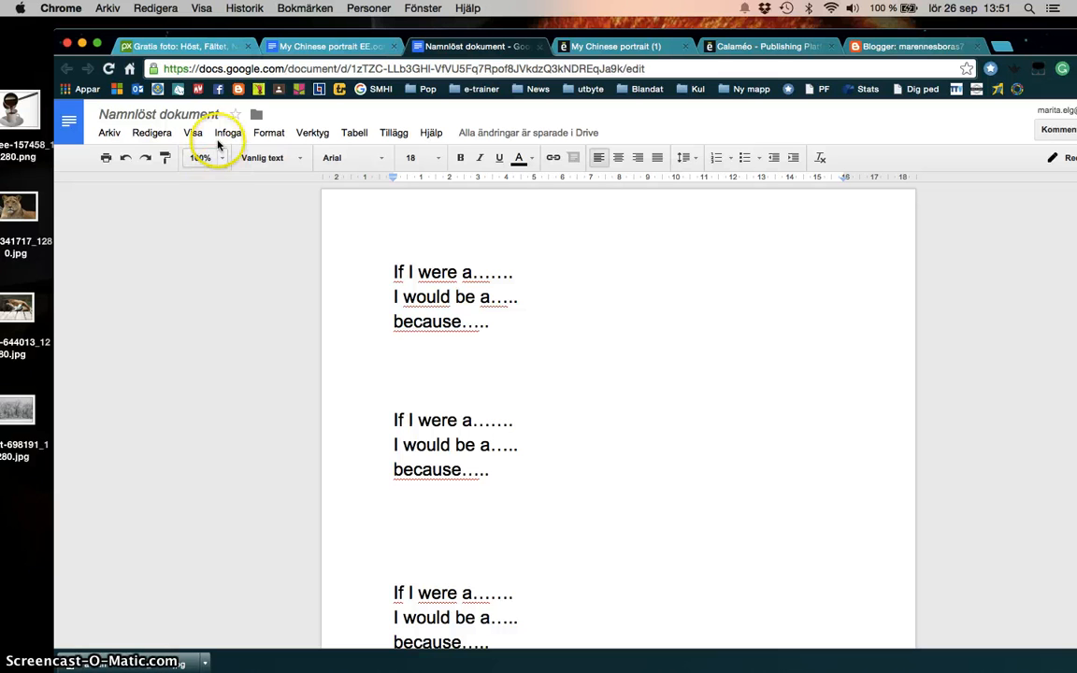
left_click(225, 134)
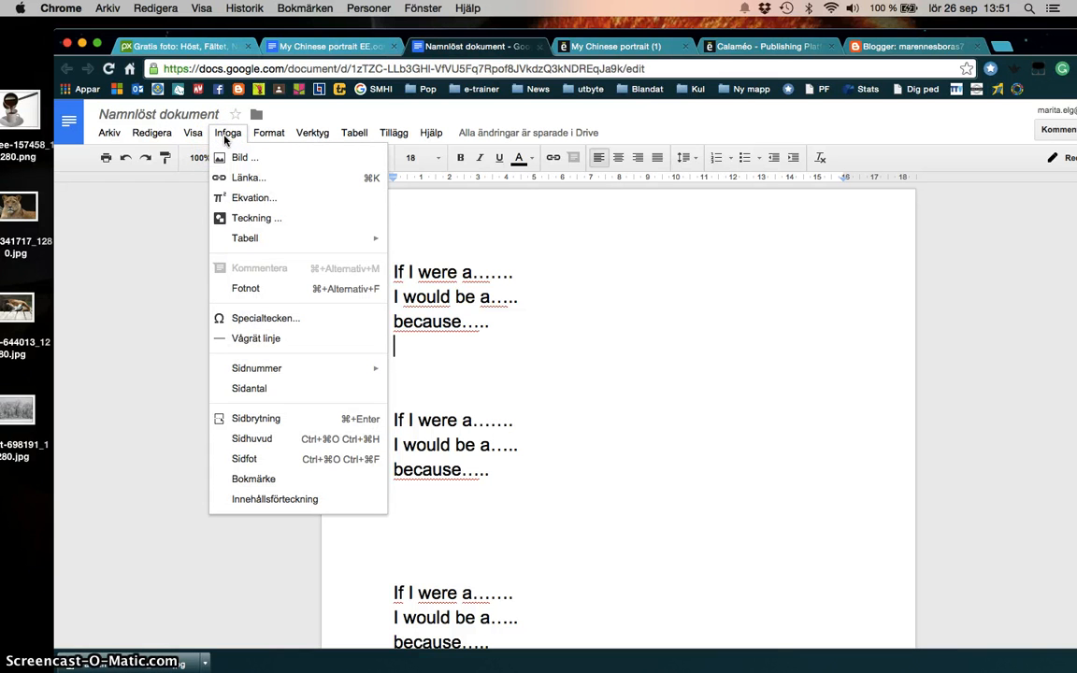
left_click(234, 158)
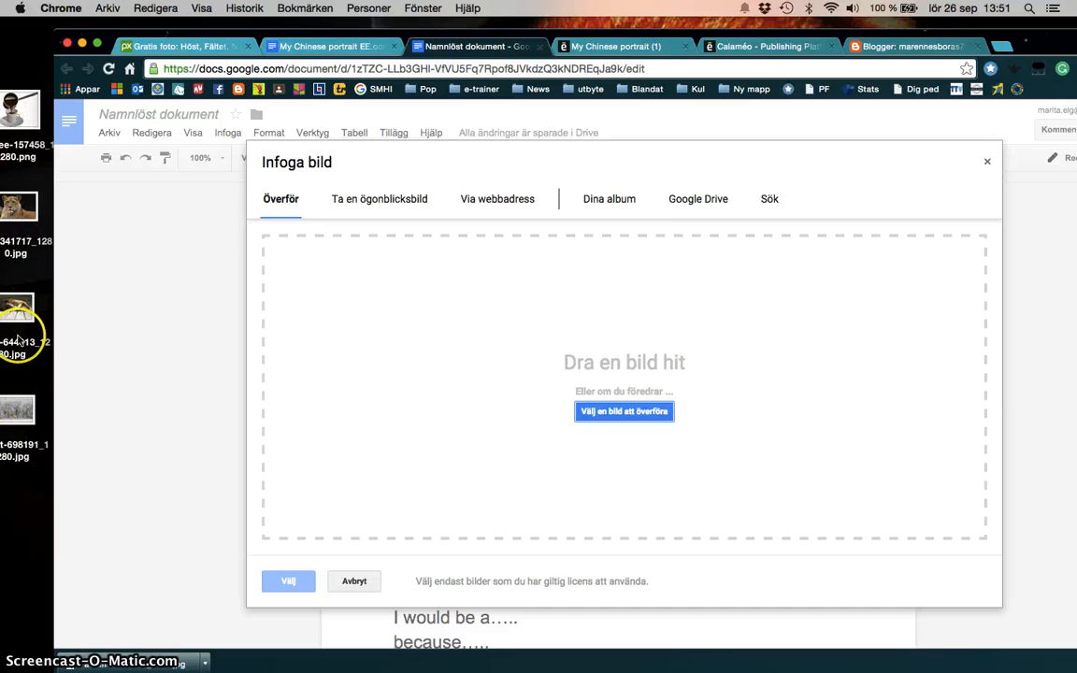
left_click_drag(26, 196, 648, 384)
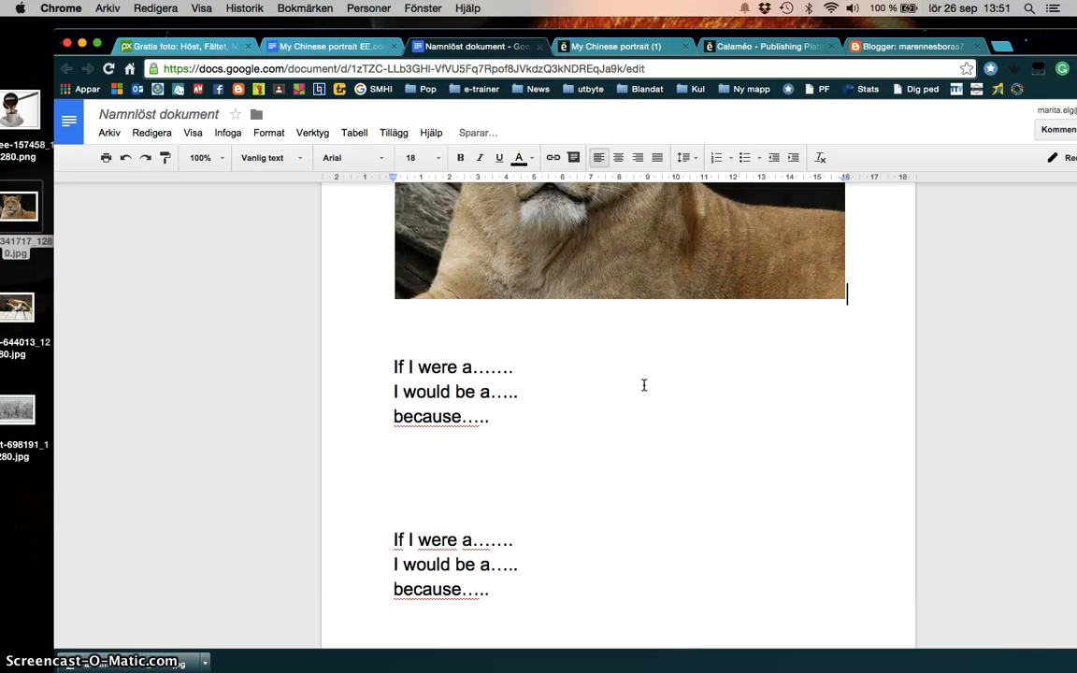
Shrink the lion picture proportionally to about a third of the text width.
scroll(644, 384, "up", 3)
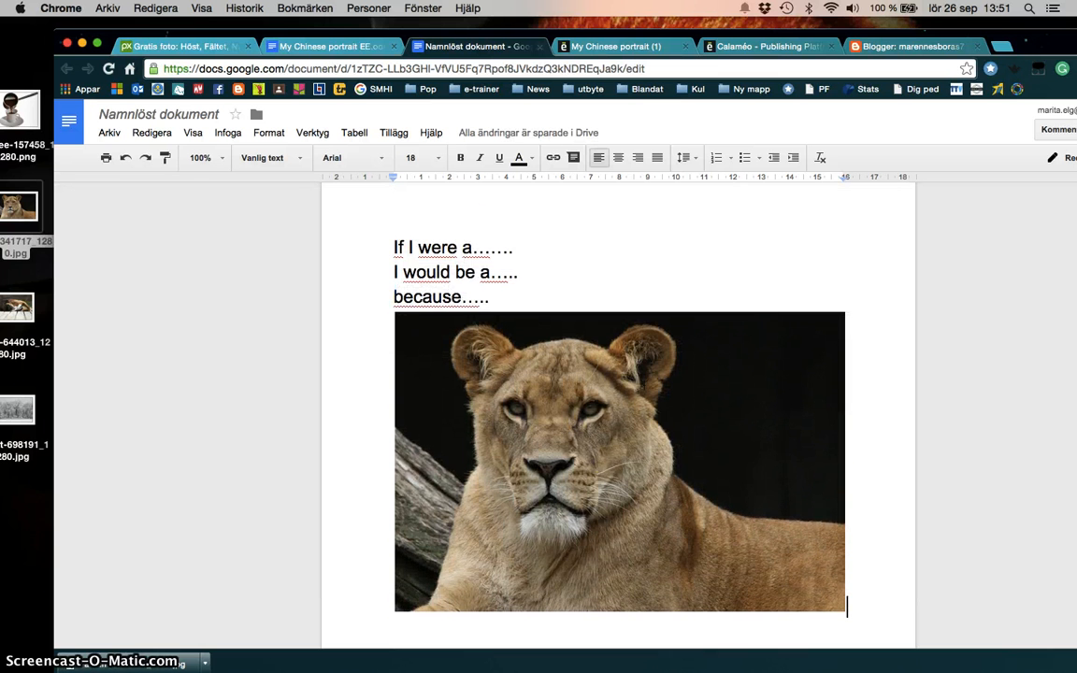
left_click(607, 453)
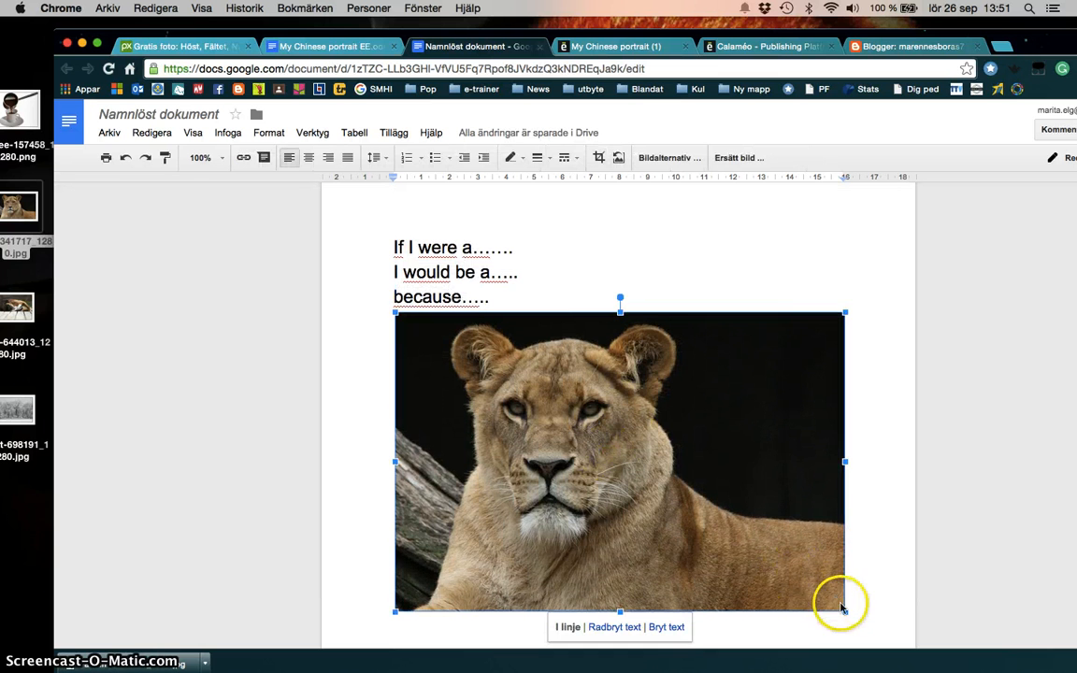
left_click(799, 589)
left_click_drag(799, 588, 526, 411)
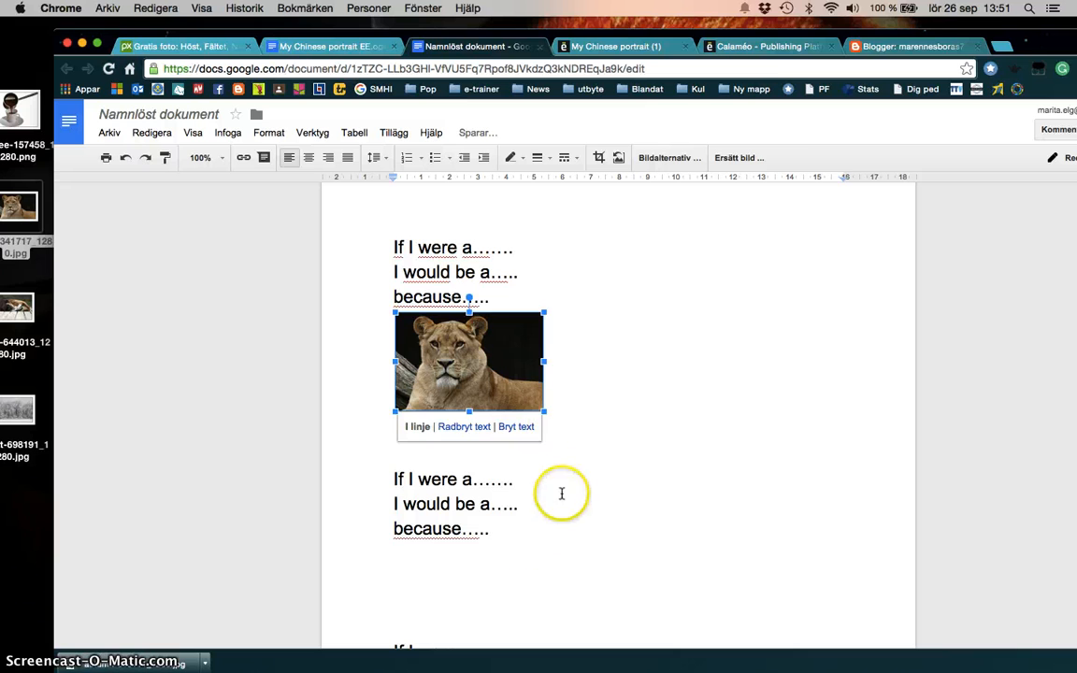
Insert the desktop image boxer-644013_1280.jpg below the second template and shrink it proportionally to just under a third of the text width.
left_click(406, 556)
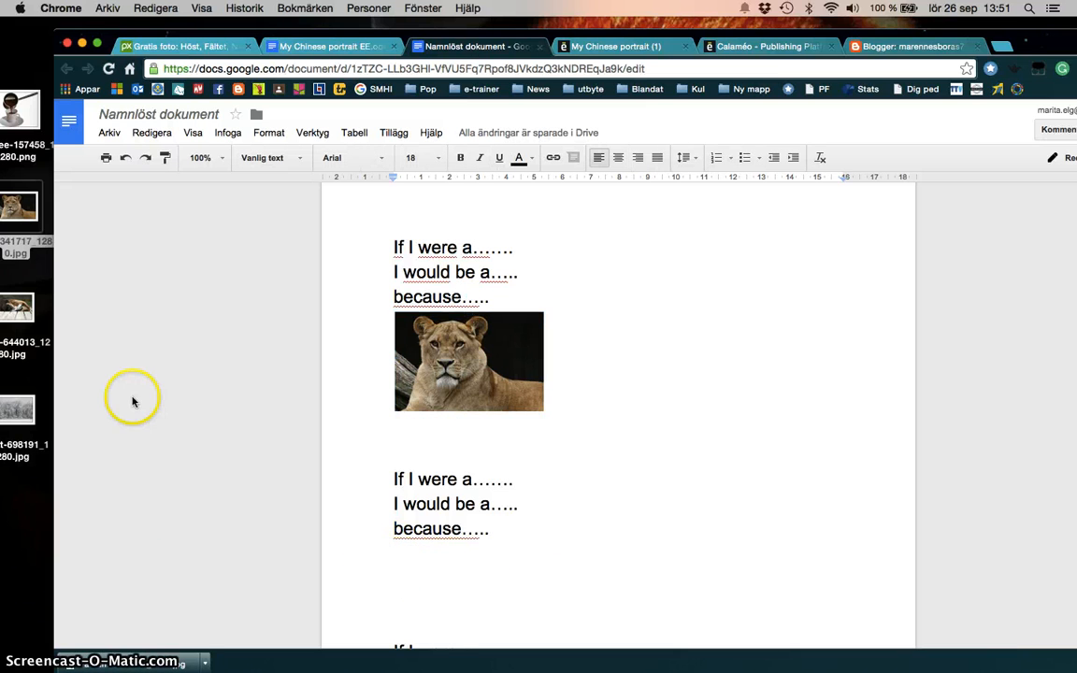
left_click(223, 137)
left_click(234, 156)
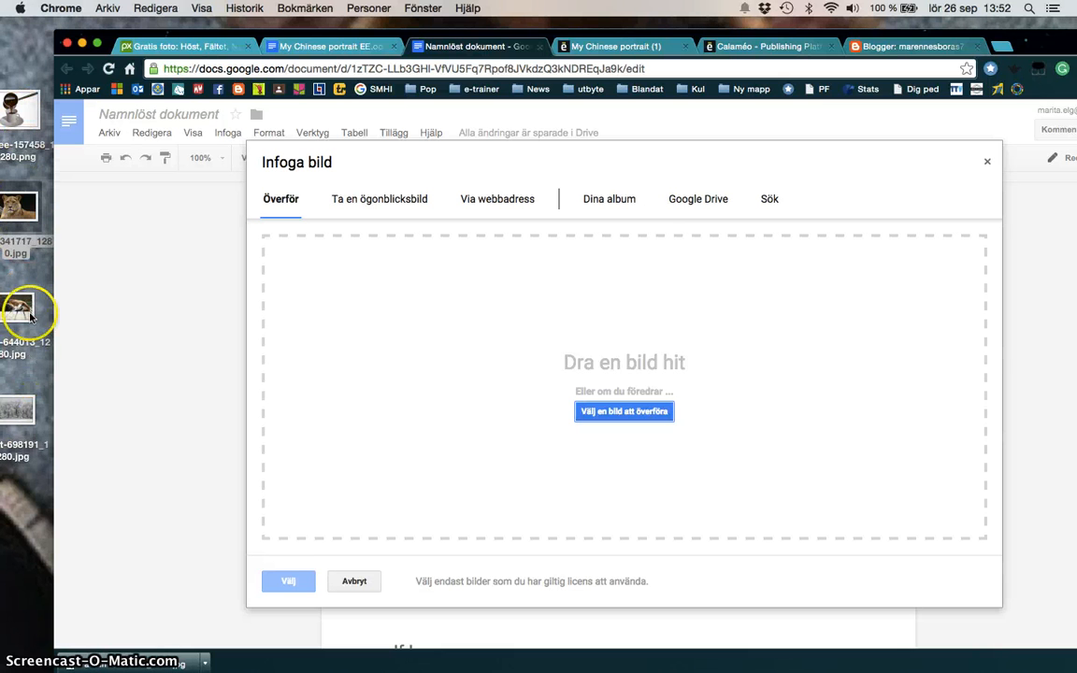
left_click_drag(28, 306, 547, 364)
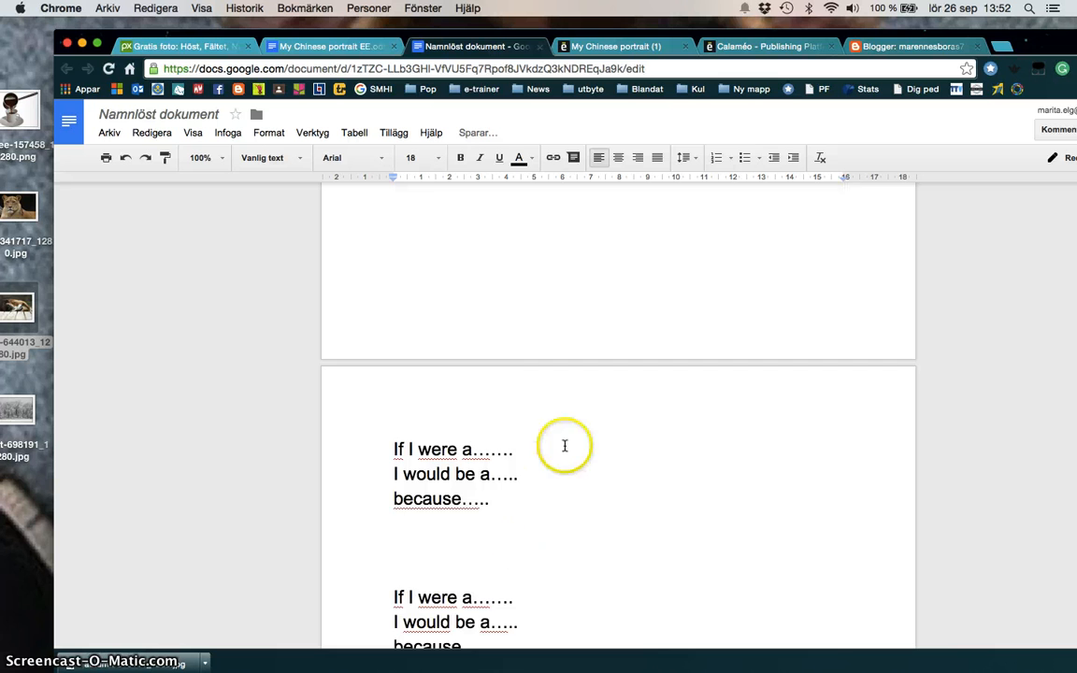
left_click(592, 447)
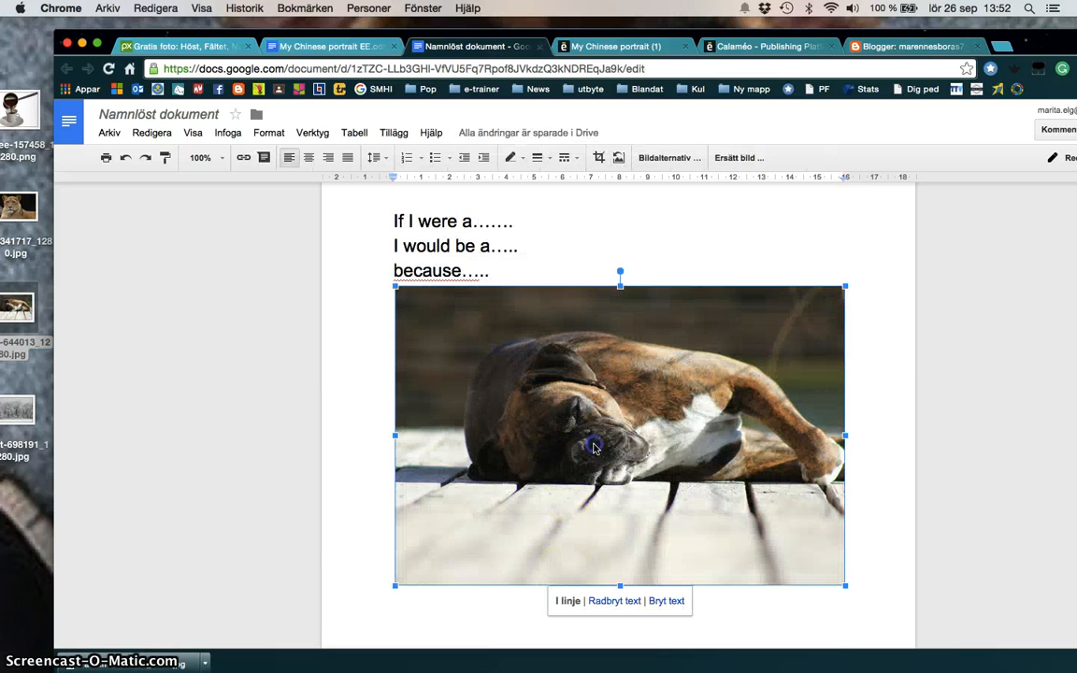
left_click_drag(845, 586, 465, 376)
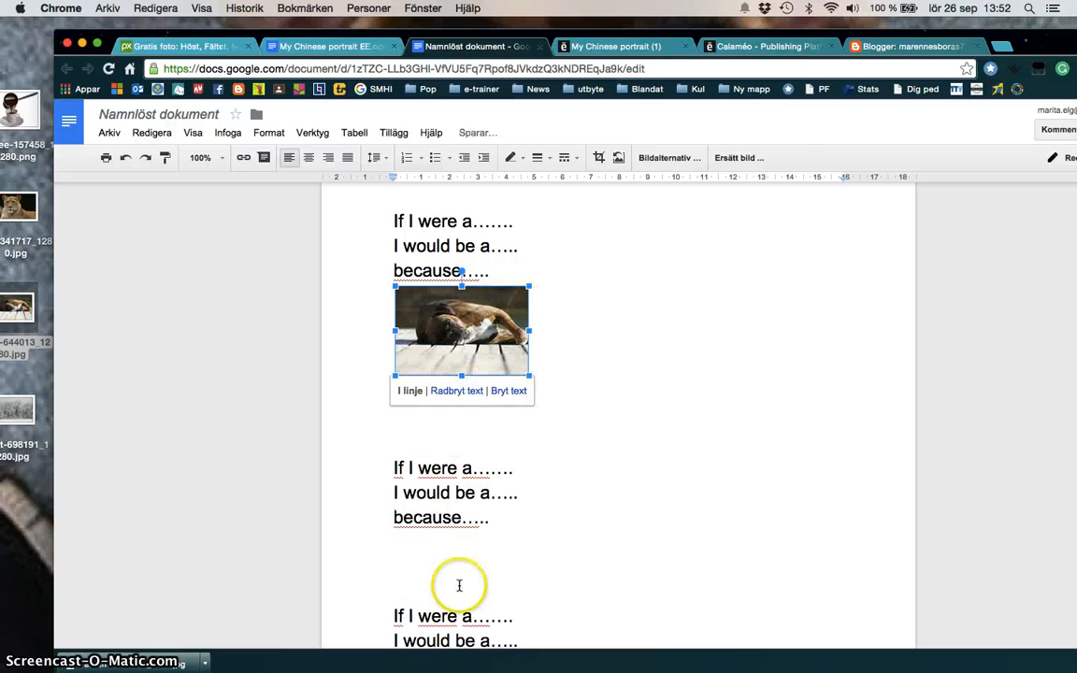
Insert forest-698191_1280.jpg from the Skrivbord folder on the line below the third template.
left_click(400, 547)
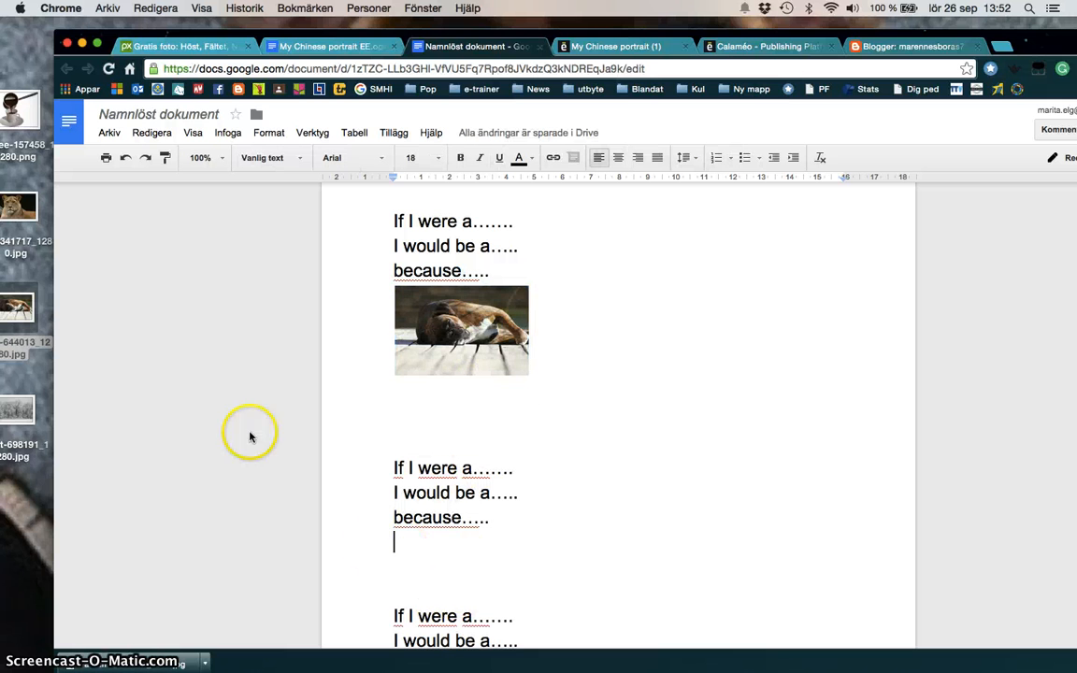
left_click(230, 135)
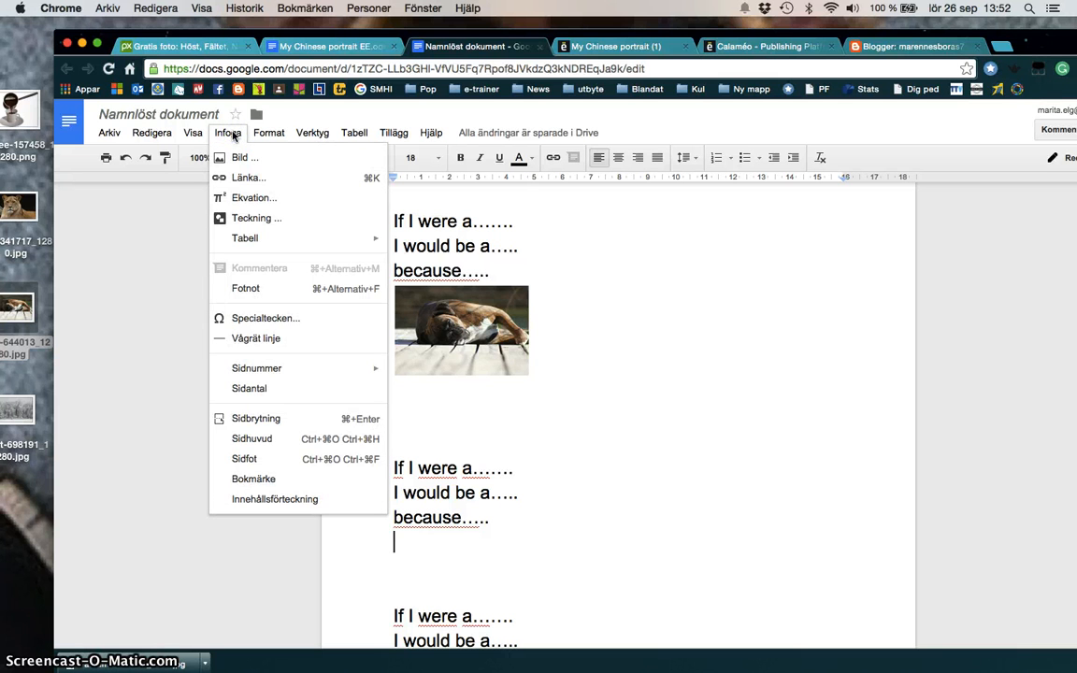
left_click(221, 137)
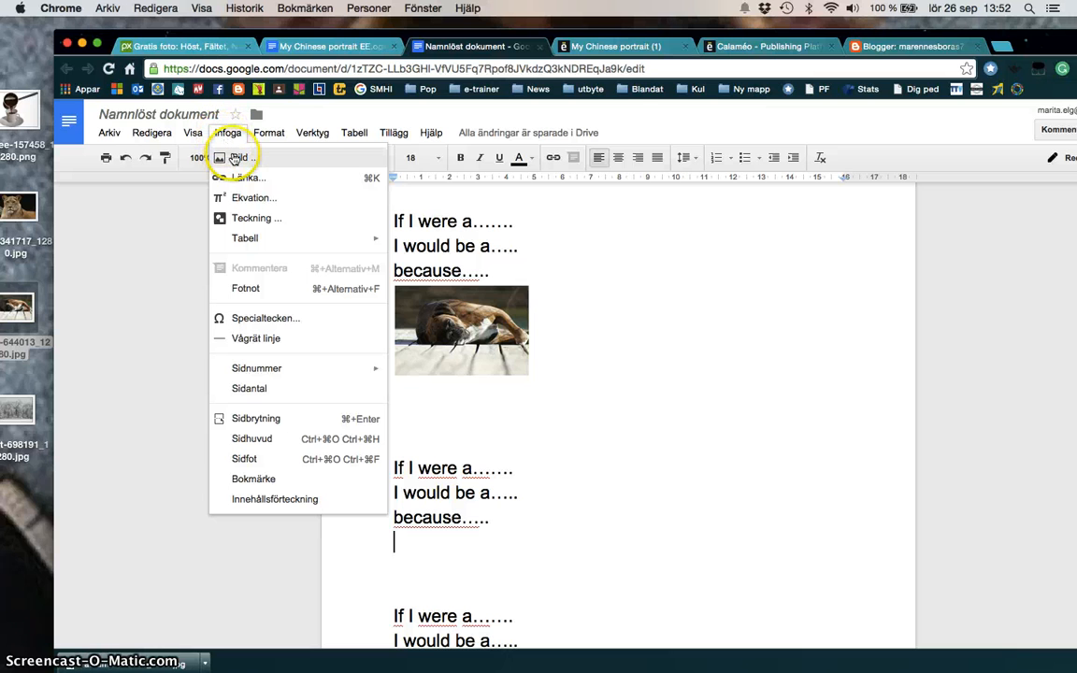
left_click(239, 159)
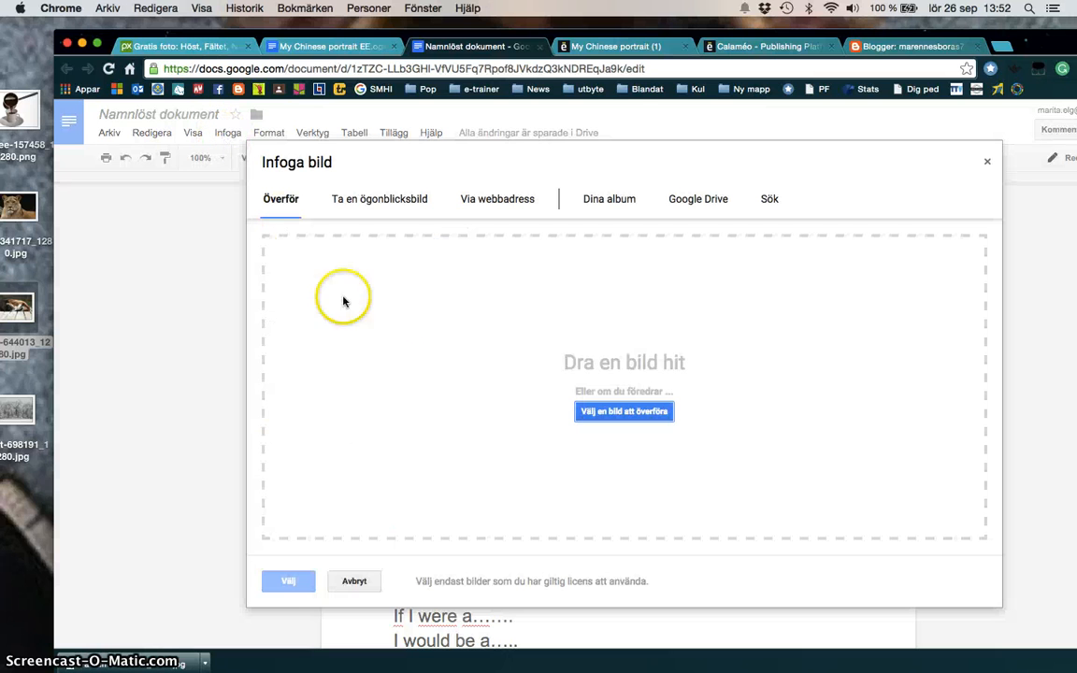
left_click(635, 414)
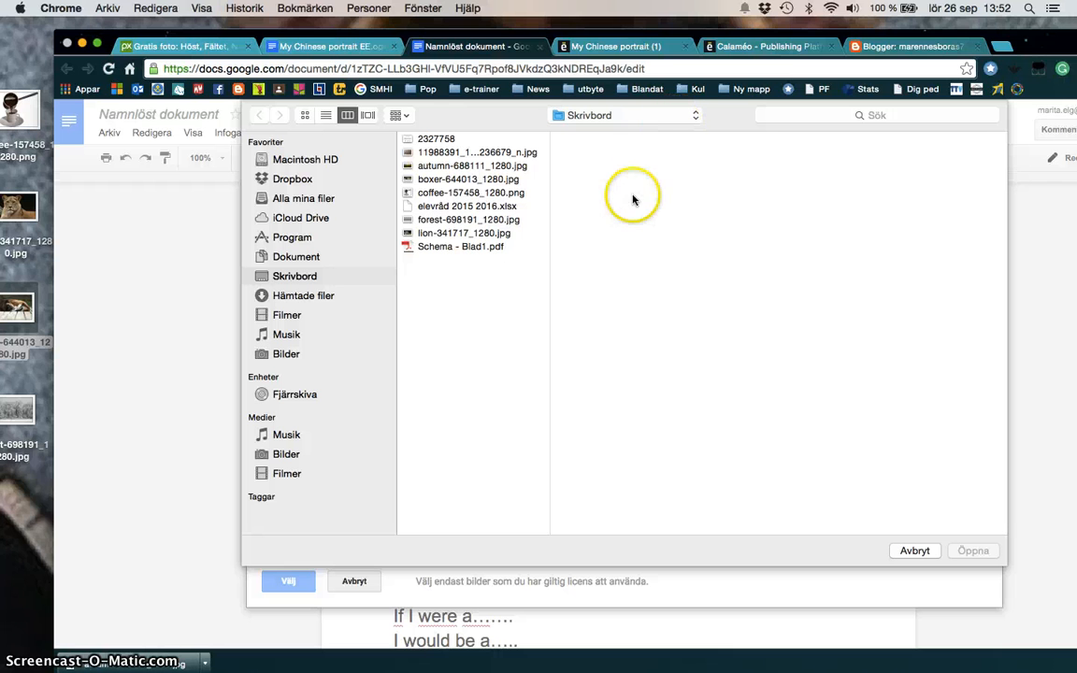
left_click(440, 220)
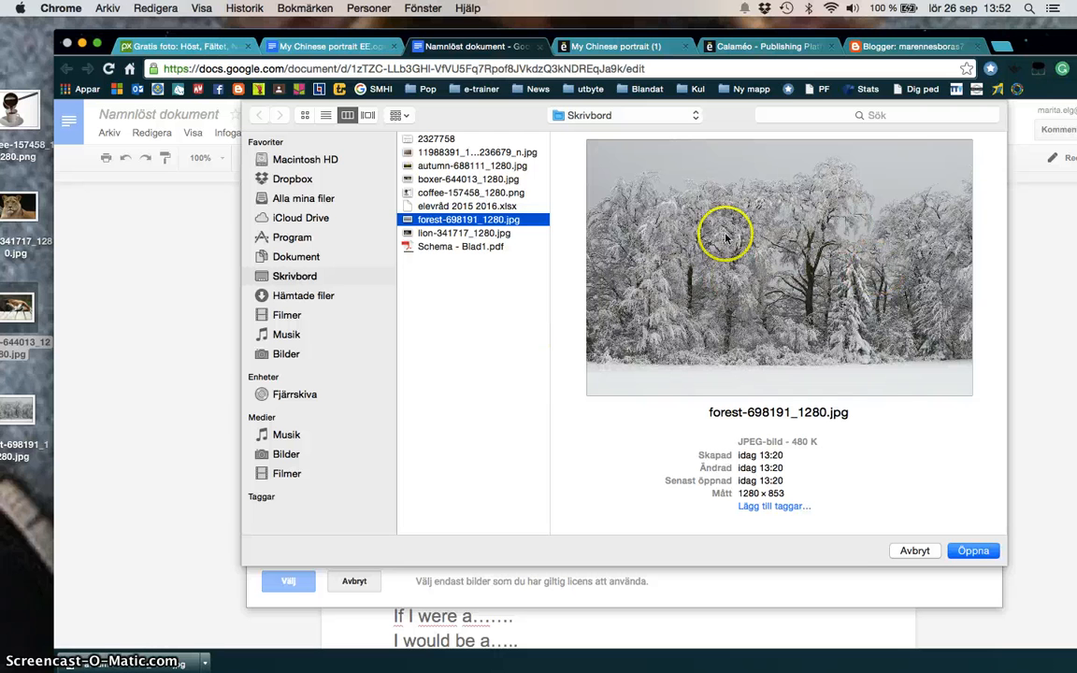
left_click(967, 551)
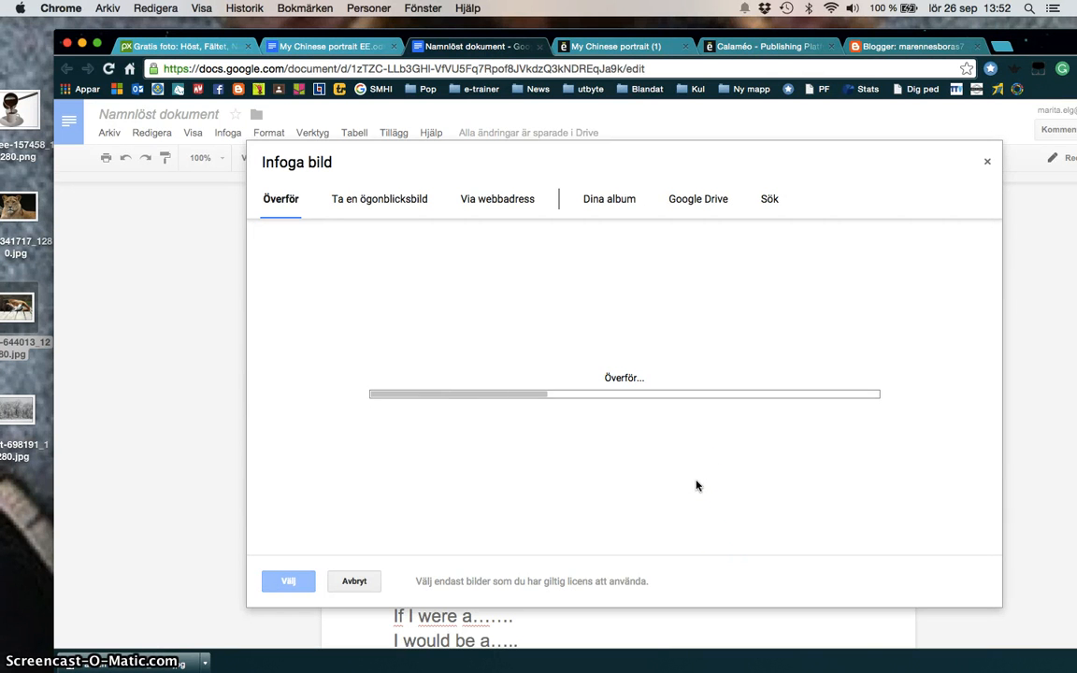
left_click(492, 493)
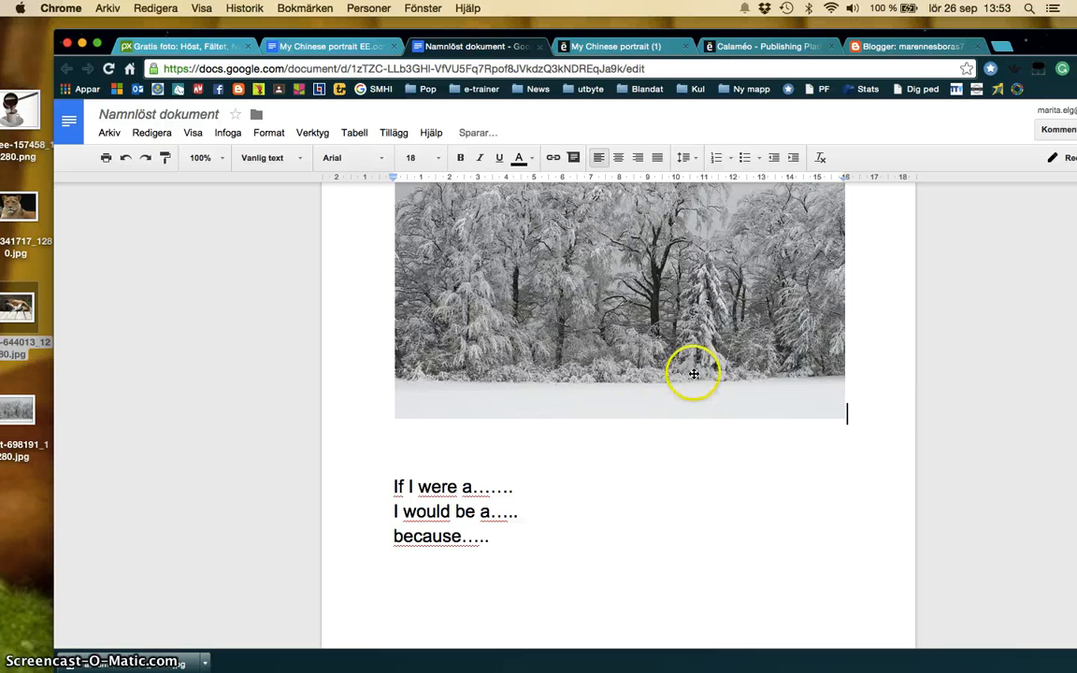
Shrink the snowy forest picture proportionally to about a third of the text width and deselect it.
left_click(663, 337)
left_click_drag(845, 343, 353, 545)
scroll(511, 425, "up", 2)
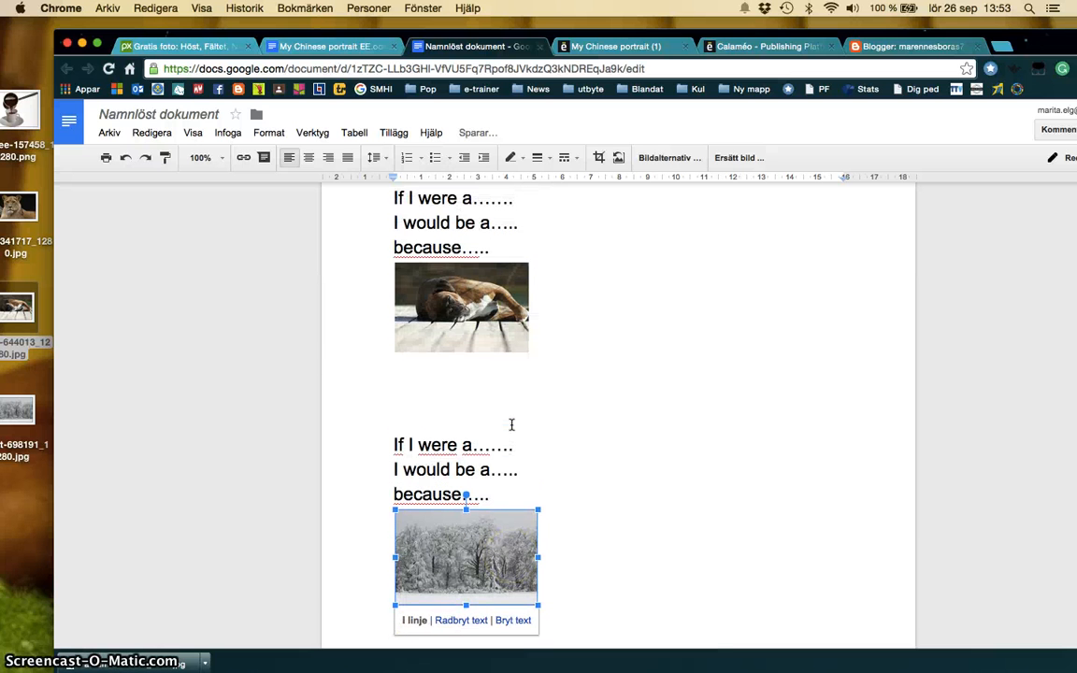
left_click(596, 418)
scroll(649, 413, "up", 5)
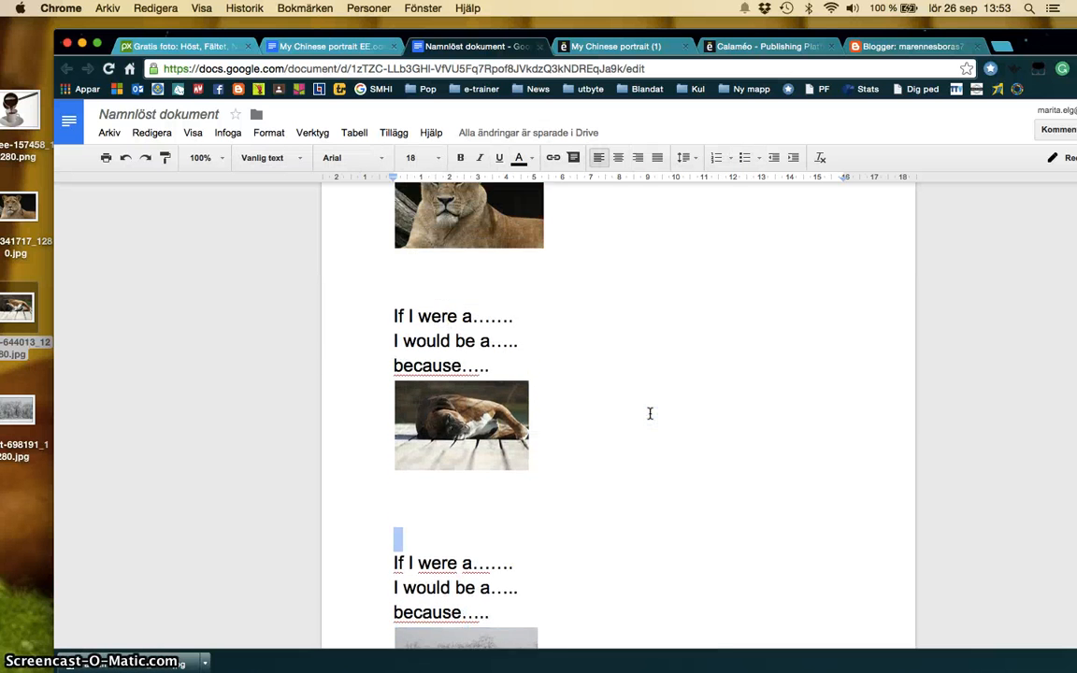
scroll(650, 413, "down", 1)
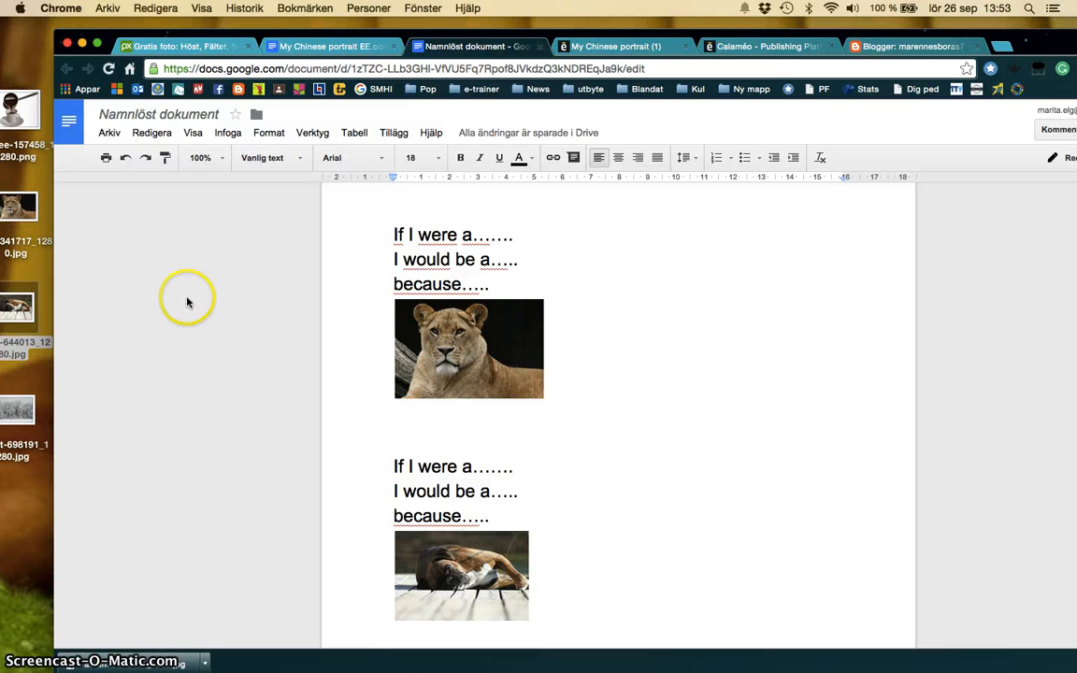
Download the illustrated document as a PDF file.
left_click(109, 133)
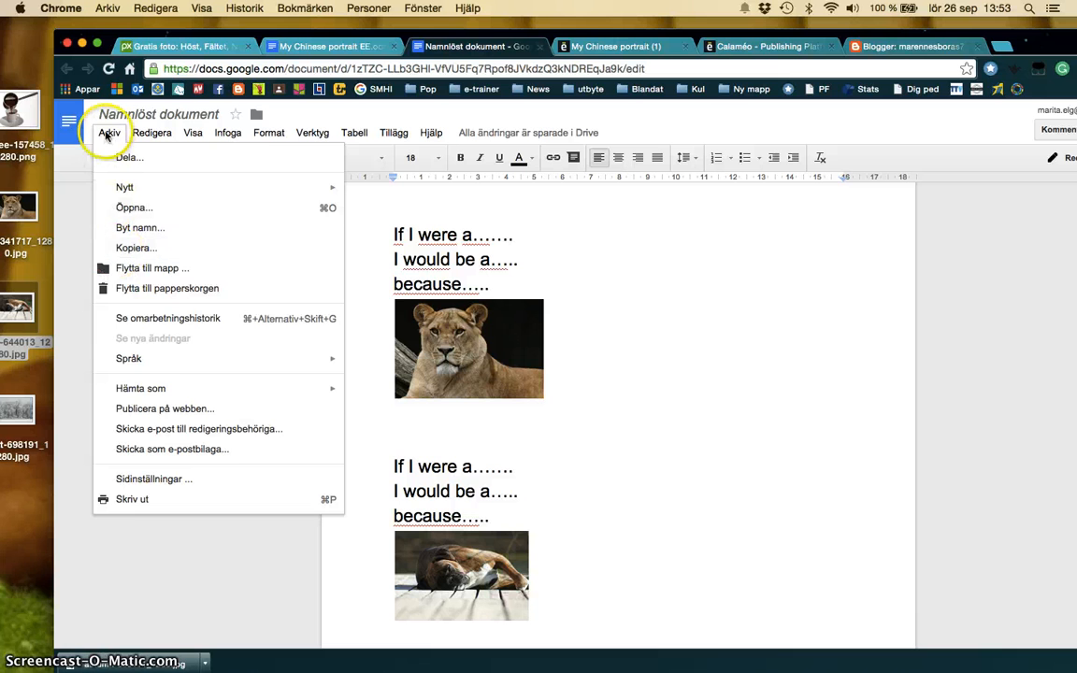
mouse_move(228, 388)
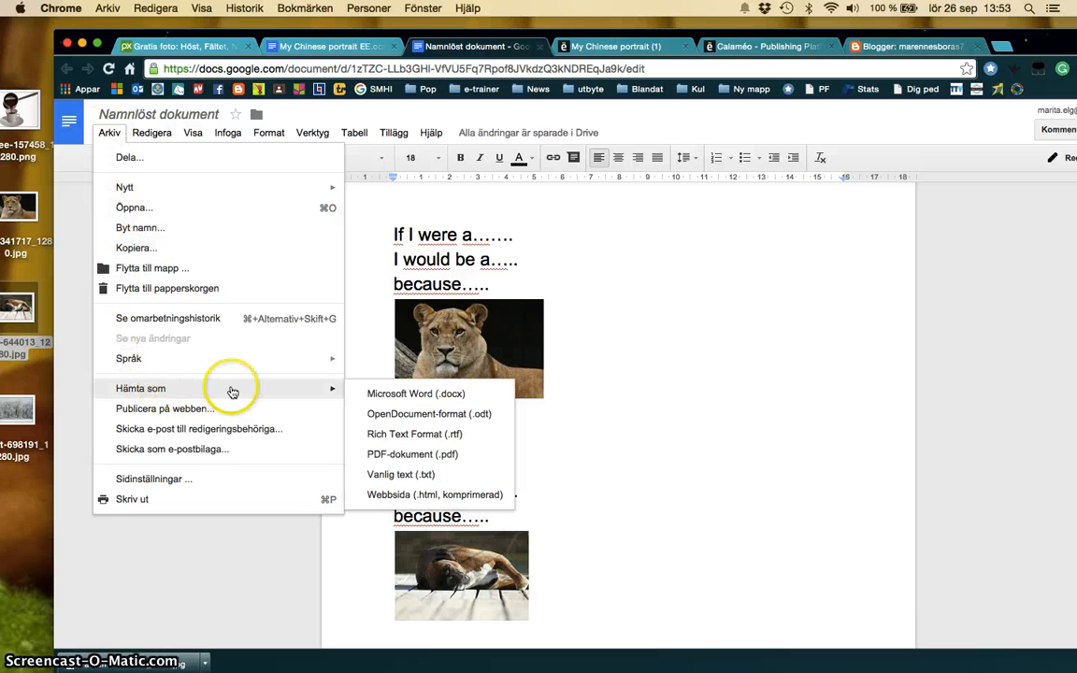
left_click(379, 453)
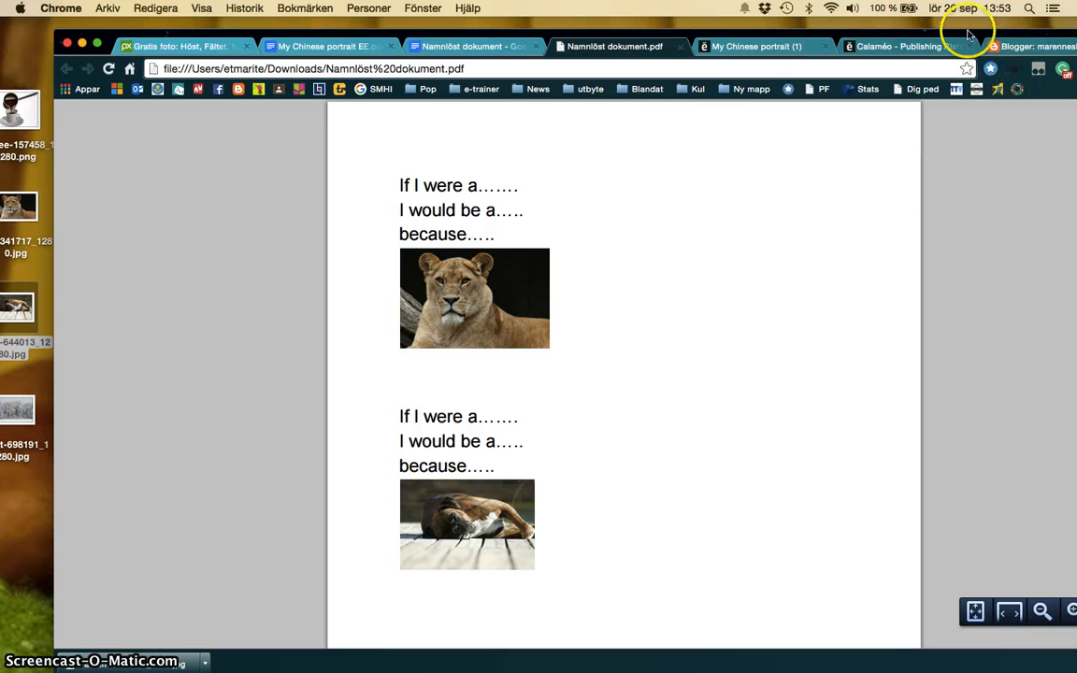
Save a copy of the PDF to Skrivbord as "My Chinese p" and close both PDF views.
left_click_drag(978, 37, 913, 7)
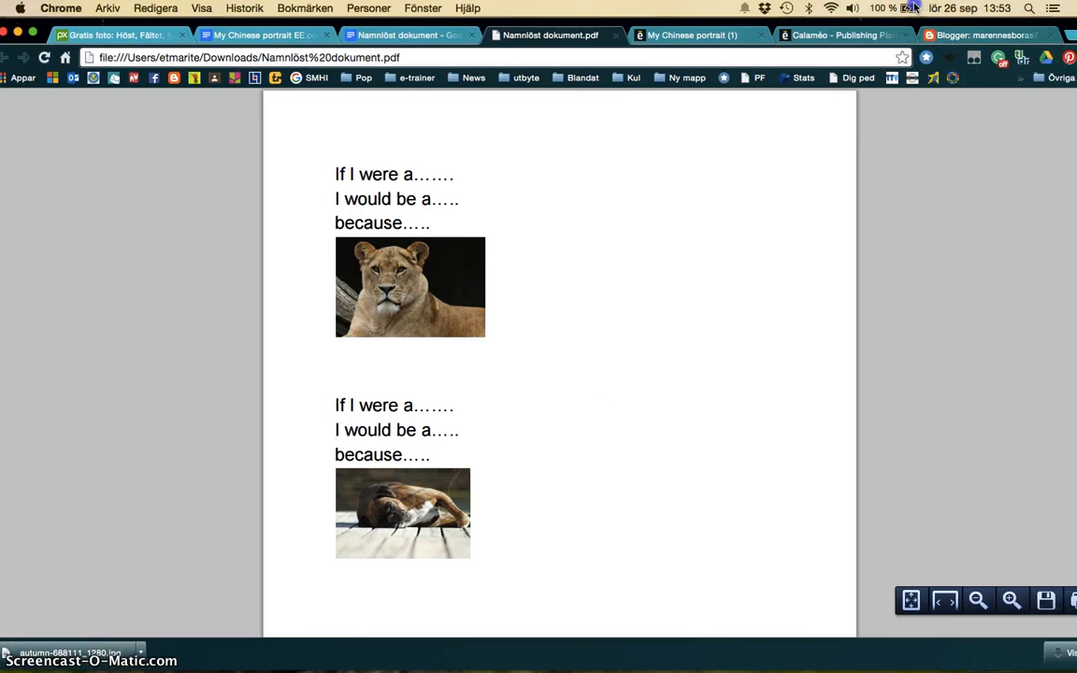
left_click(1046, 603)
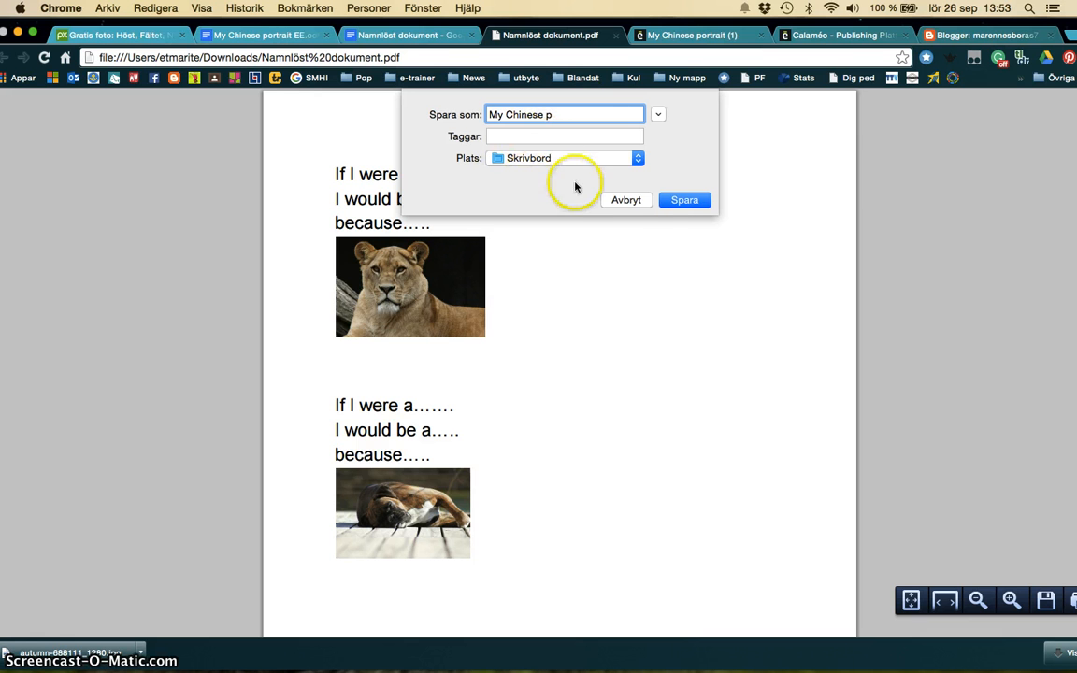
left_click(685, 202)
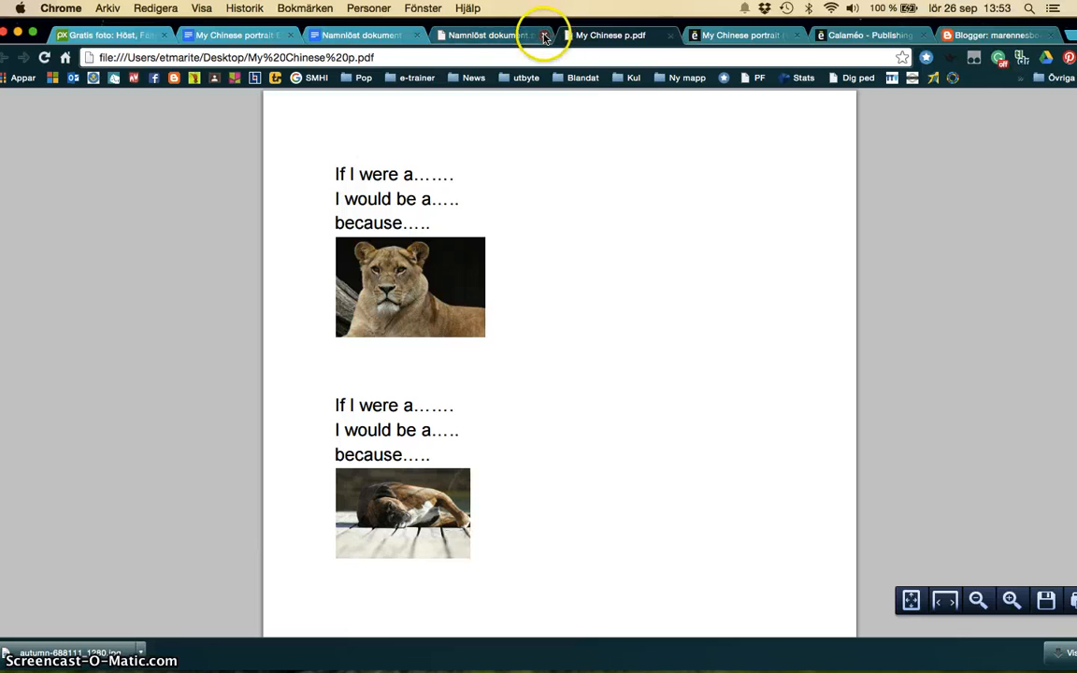
left_click(542, 36)
left_click(544, 36)
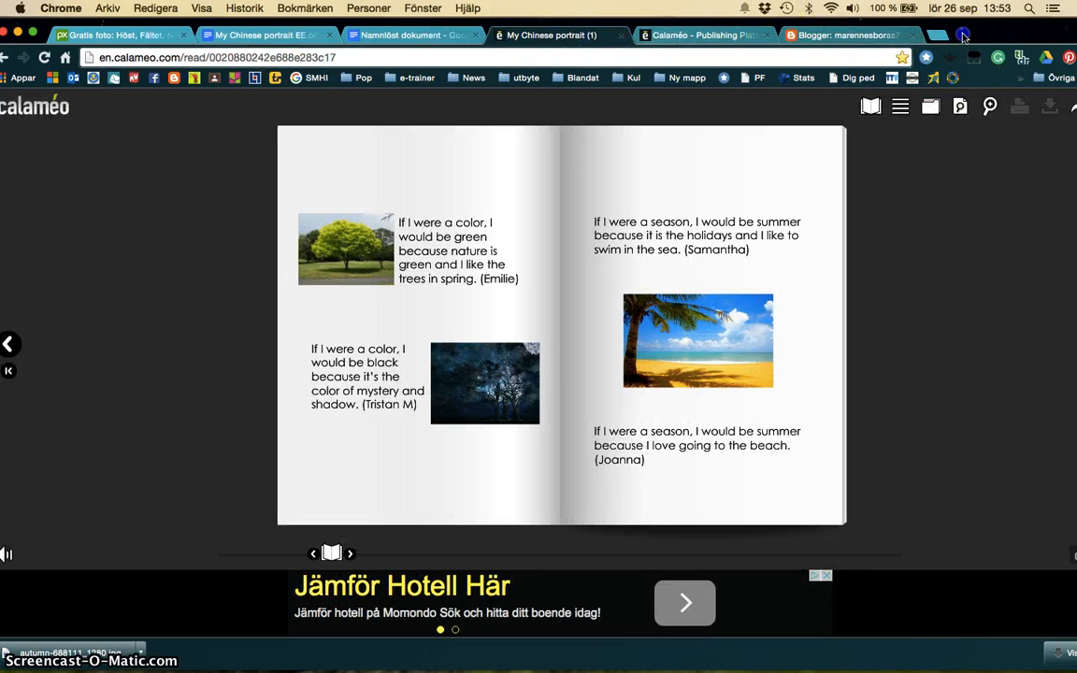
Reveal the saved PDF on the desktop, restore the window's position, and open the document upload page on the Calaméo publishing site.
left_click_drag(964, 35, 819, 16)
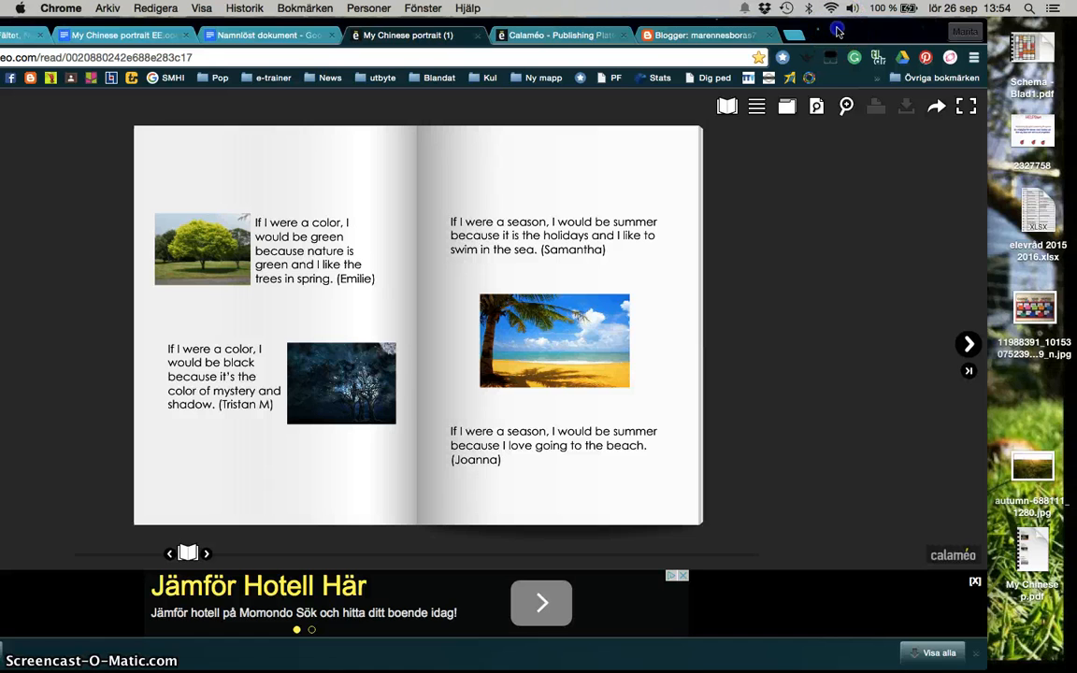
left_click_drag(839, 28, 1016, 28)
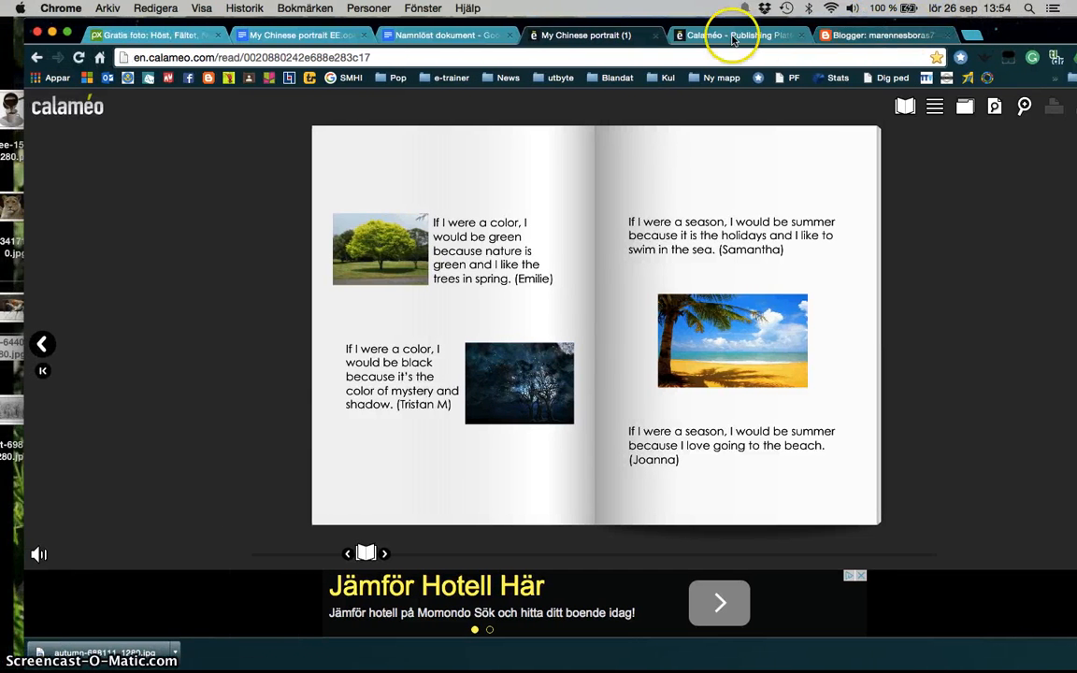
left_click(730, 36)
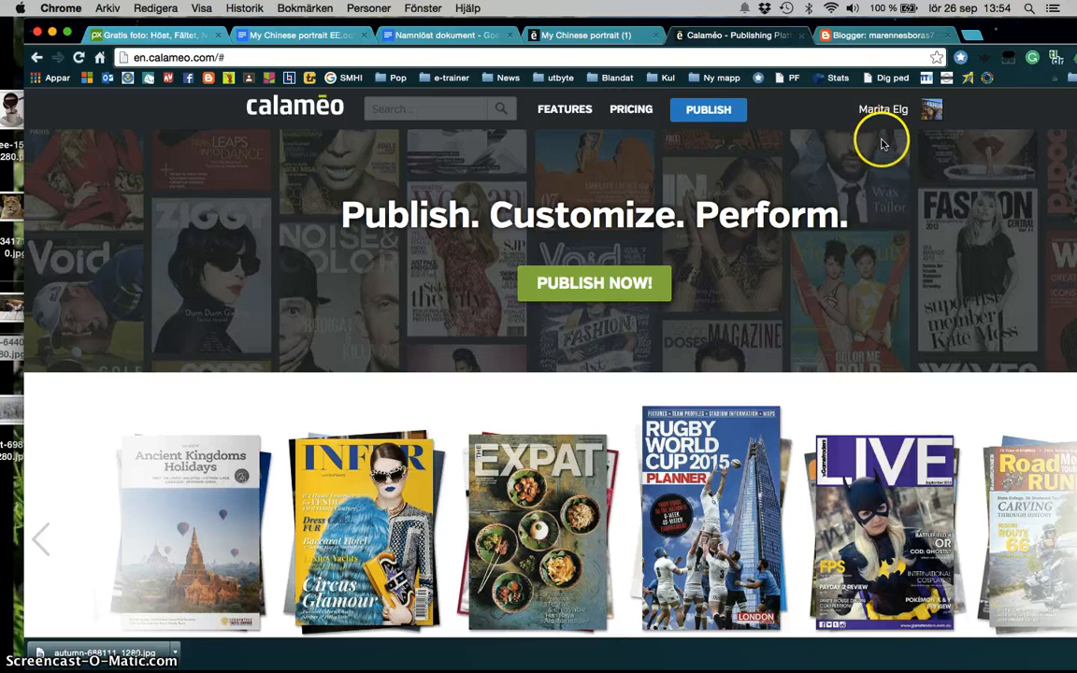
left_click(605, 293)
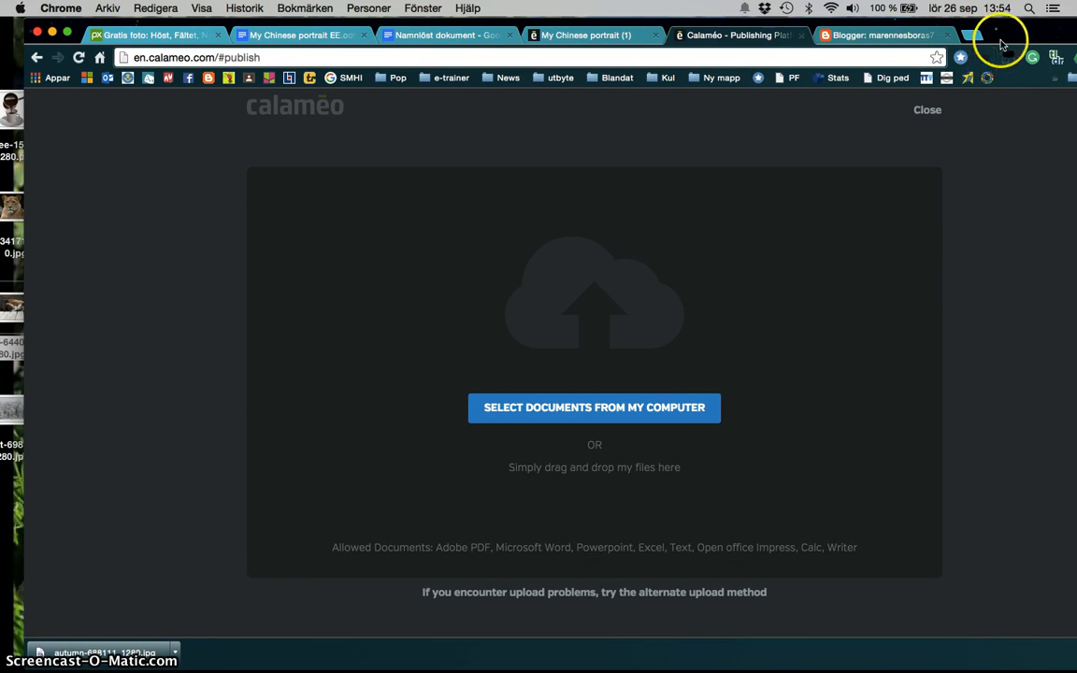
Upload My Chinese p.pdf from Skrivbord and publish it as "My Chinese P" in My folder with the default settings.
left_click_drag(1000, 40, 850, 8)
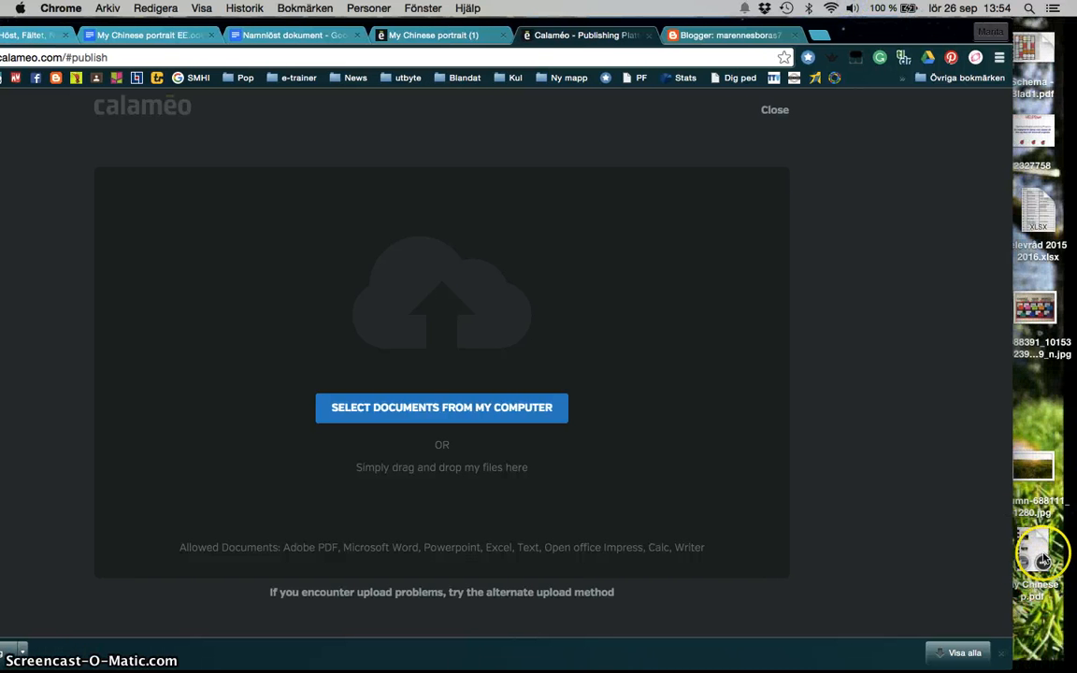
left_click_drag(1043, 561, 640, 448)
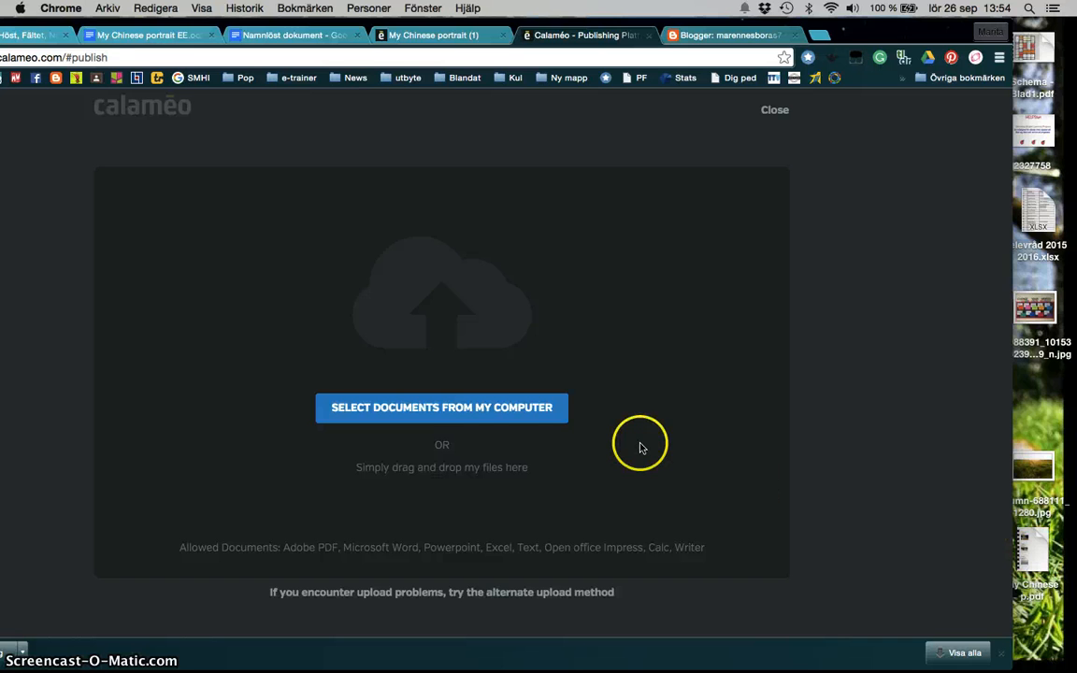
left_click(464, 408)
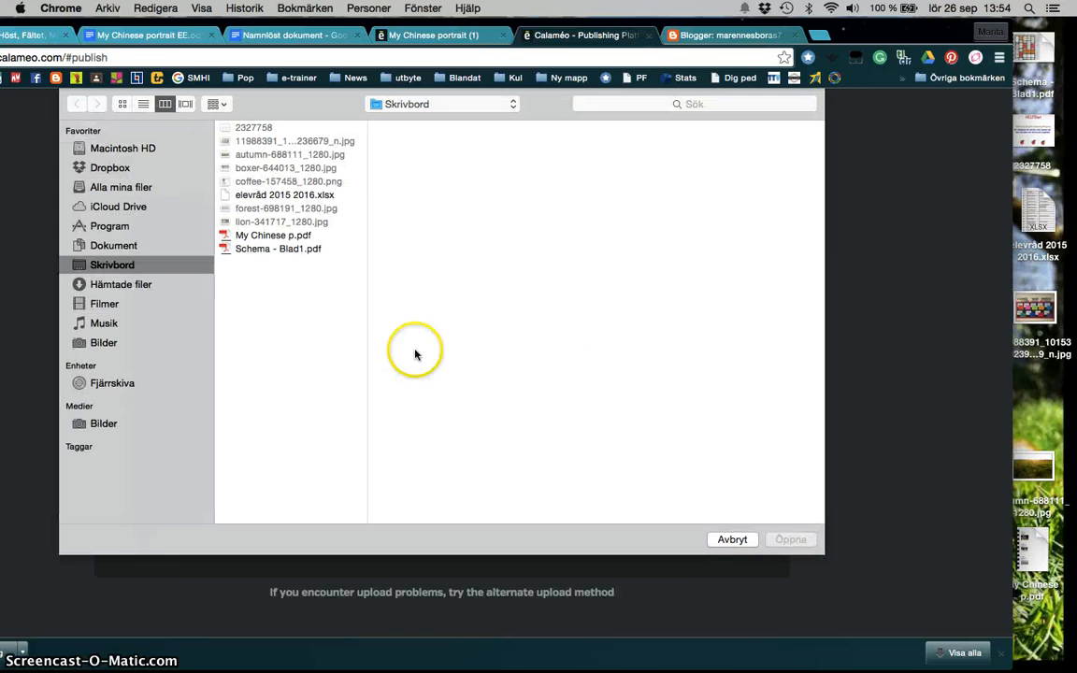
left_click(294, 240)
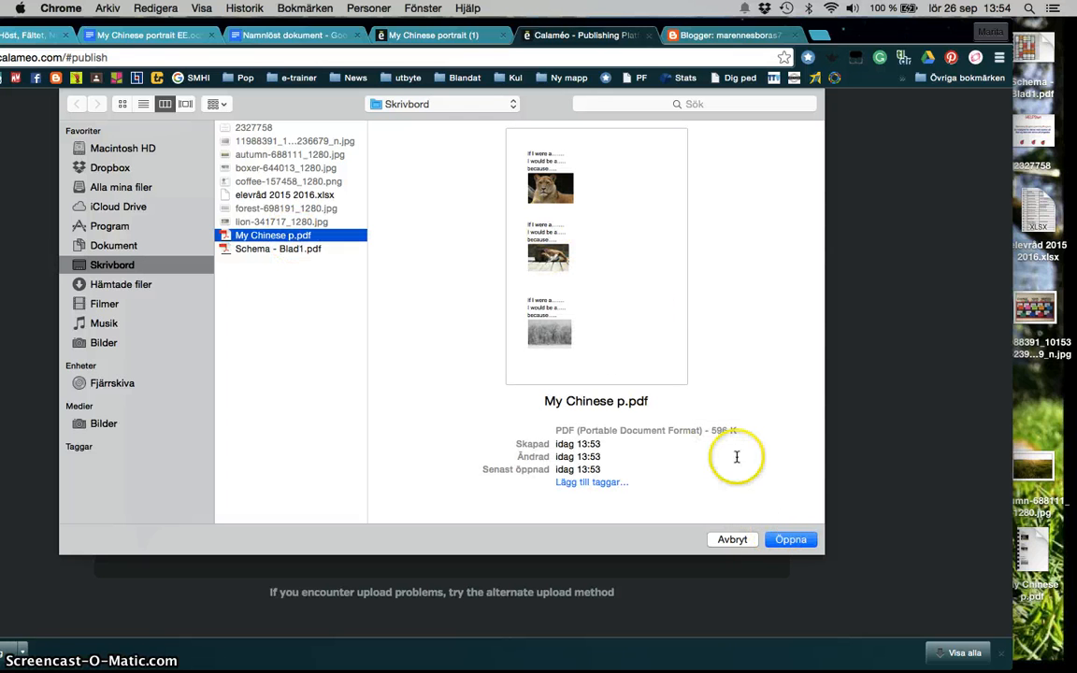
left_click(790, 541)
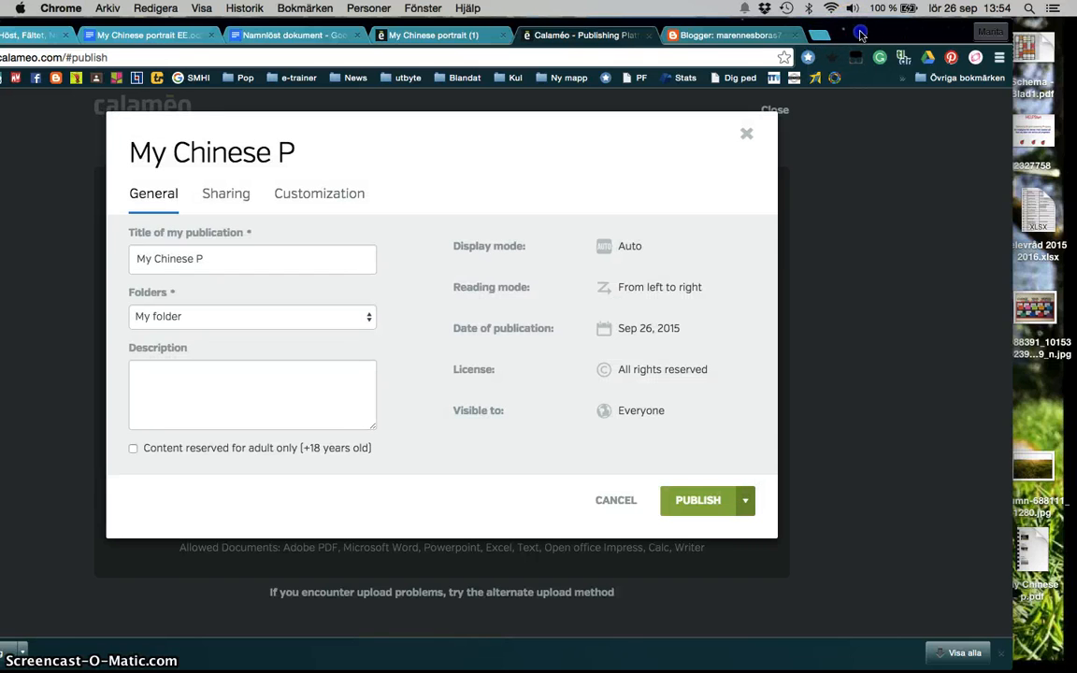
left_click_drag(860, 34, 899, 31)
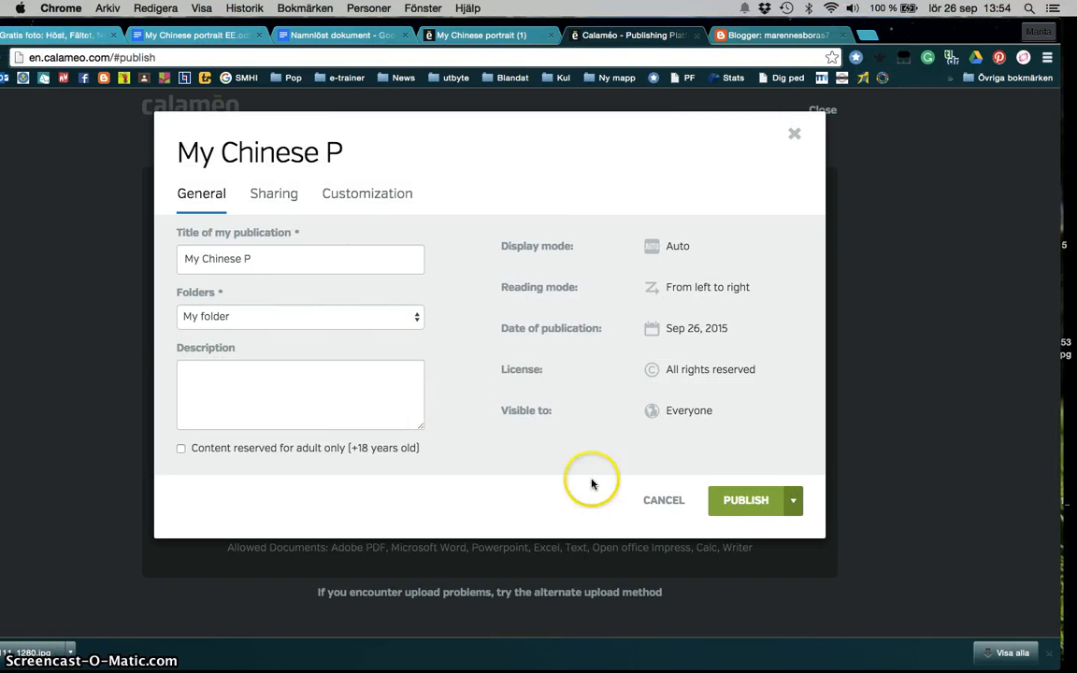
left_click(749, 510)
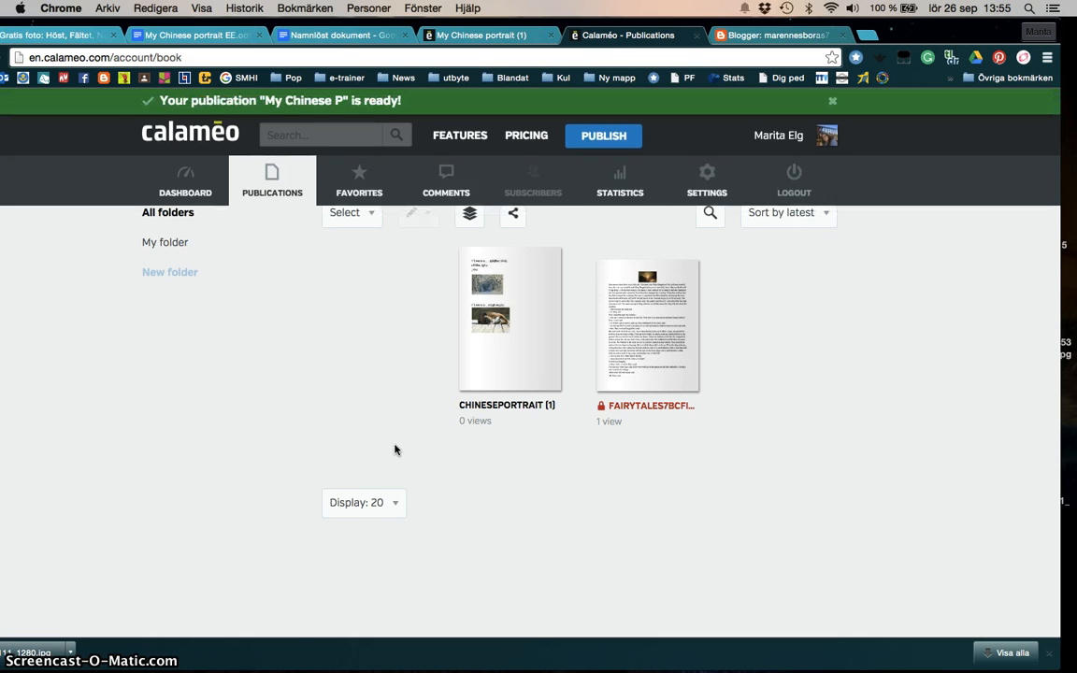
Copy the HTML embed code of the new "My Chinese P" publication.
mouse_move(379, 312)
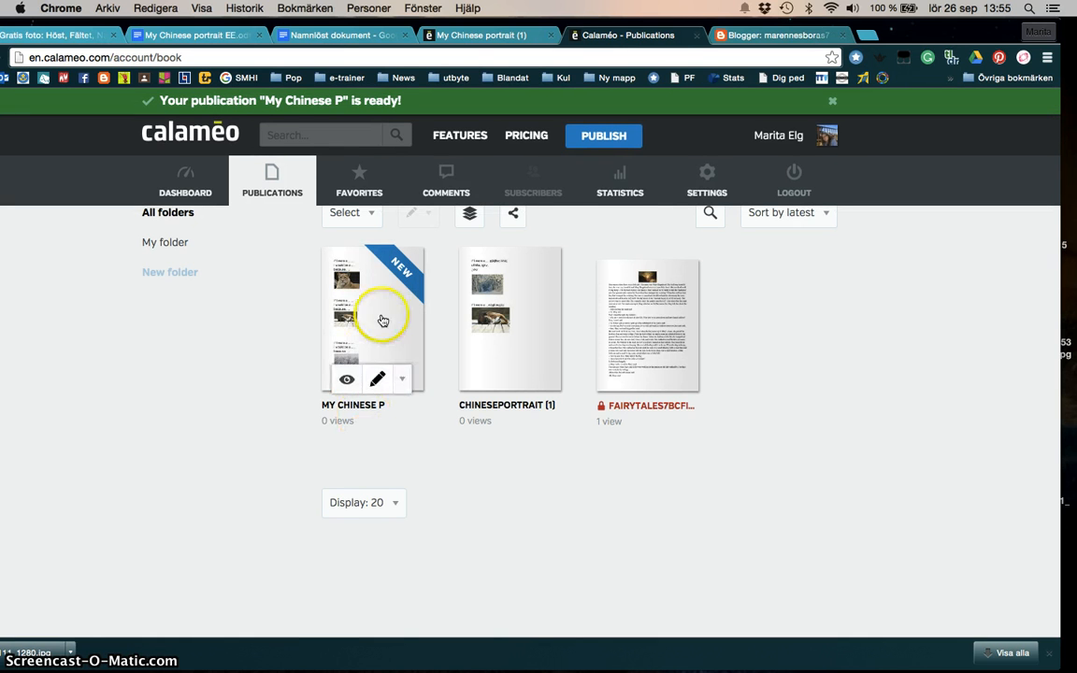
left_click(404, 380)
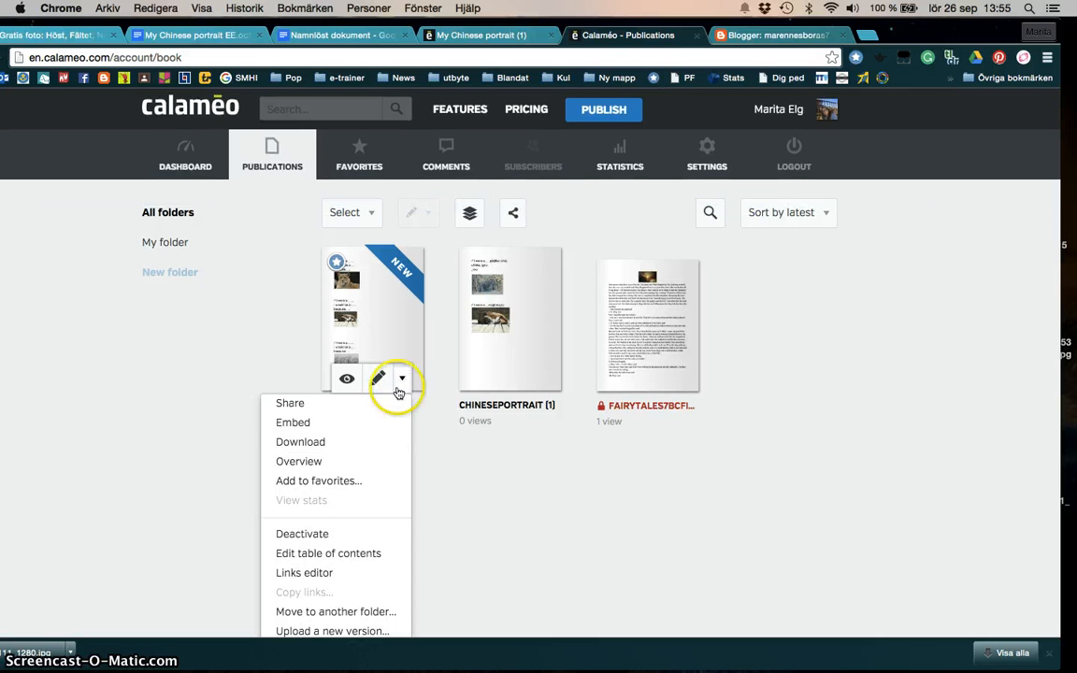
left_click(306, 427)
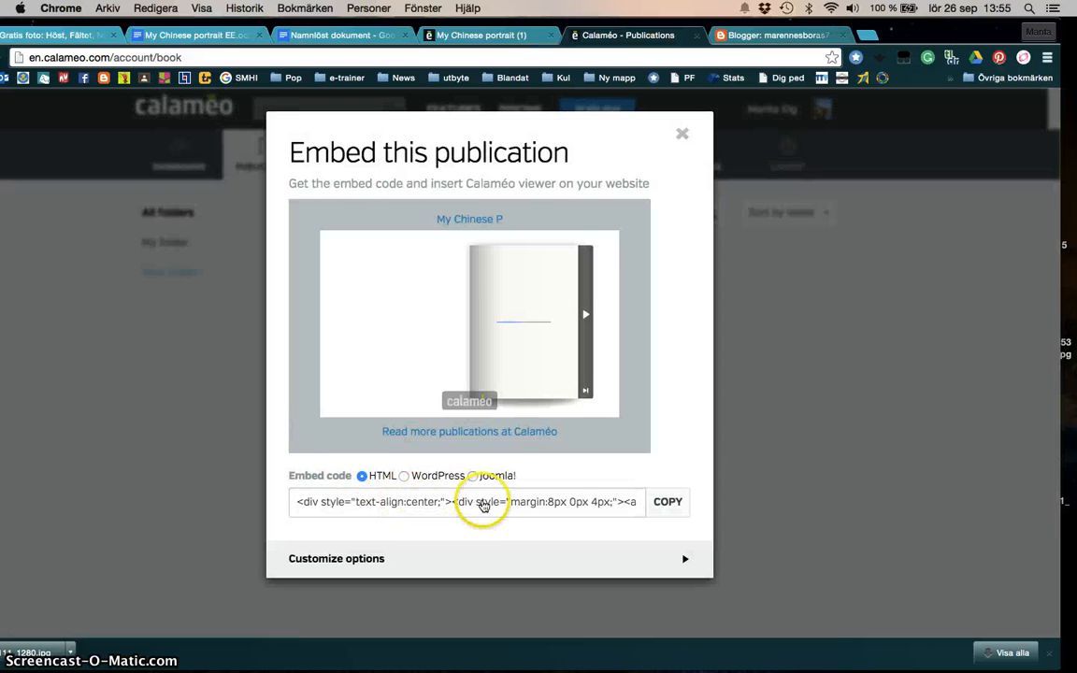
left_click(666, 503)
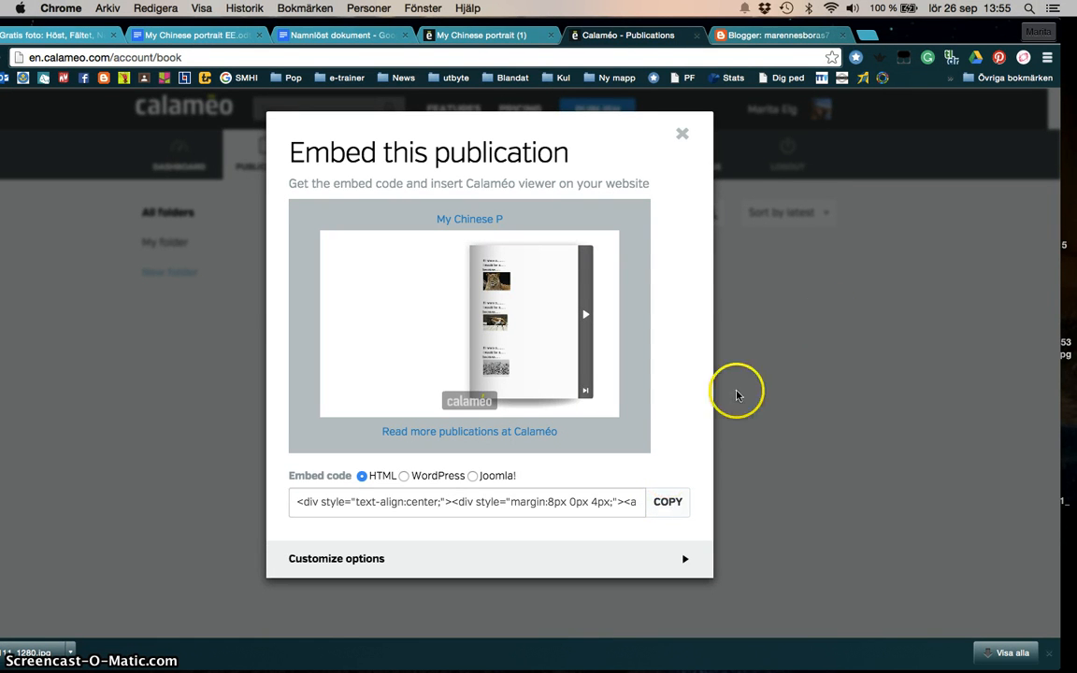
Switch to Blogger and open the Presentations page of the marennesboras7 blog for editing.
left_click(769, 37)
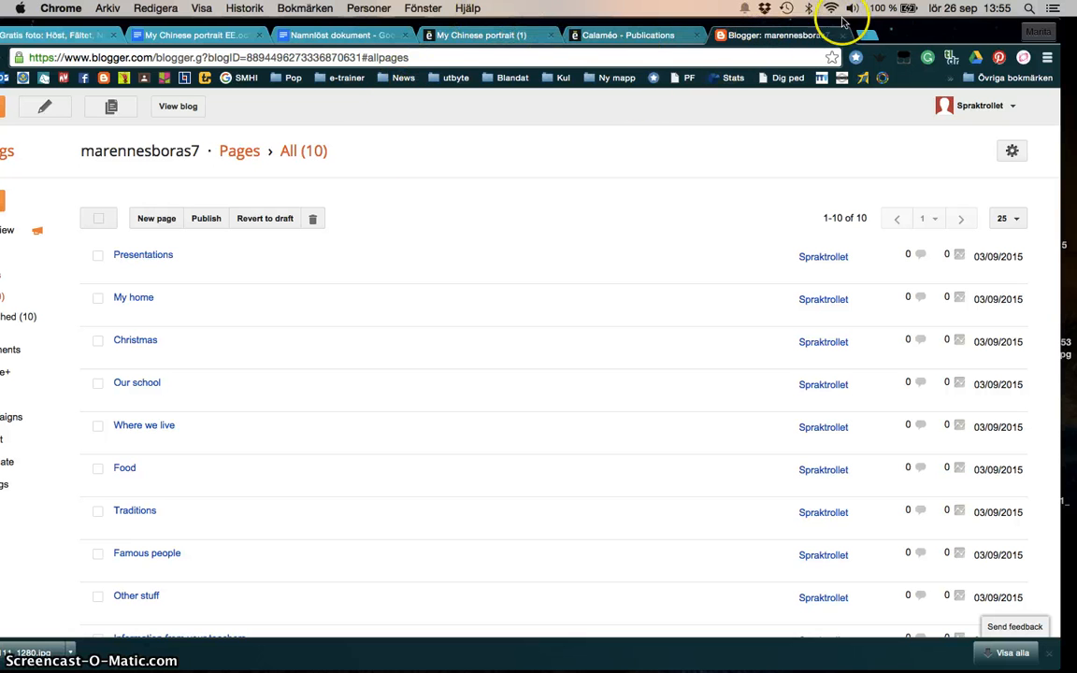
left_click_drag(889, 29, 986, 10)
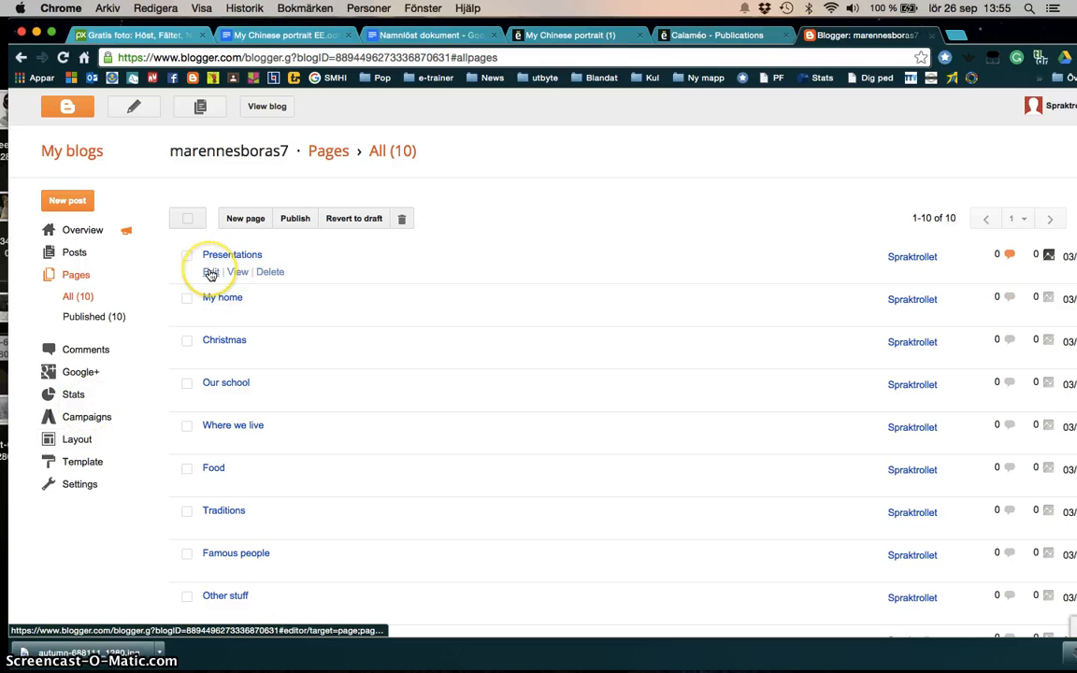
left_click(211, 272)
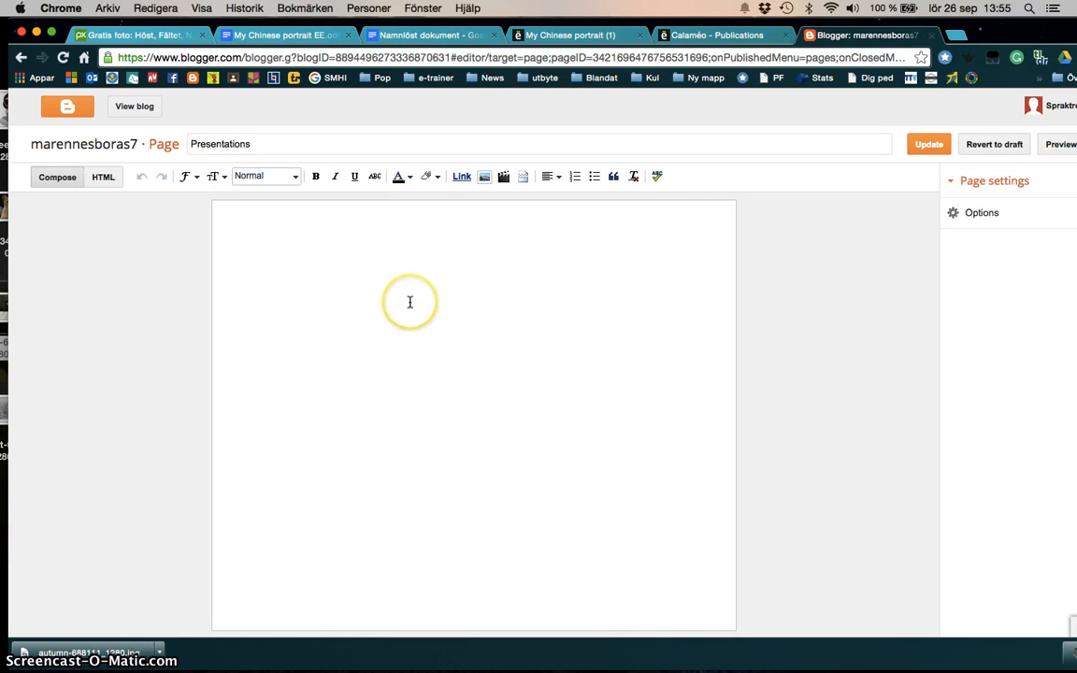
left_click(417, 274)
type("cmnd v")
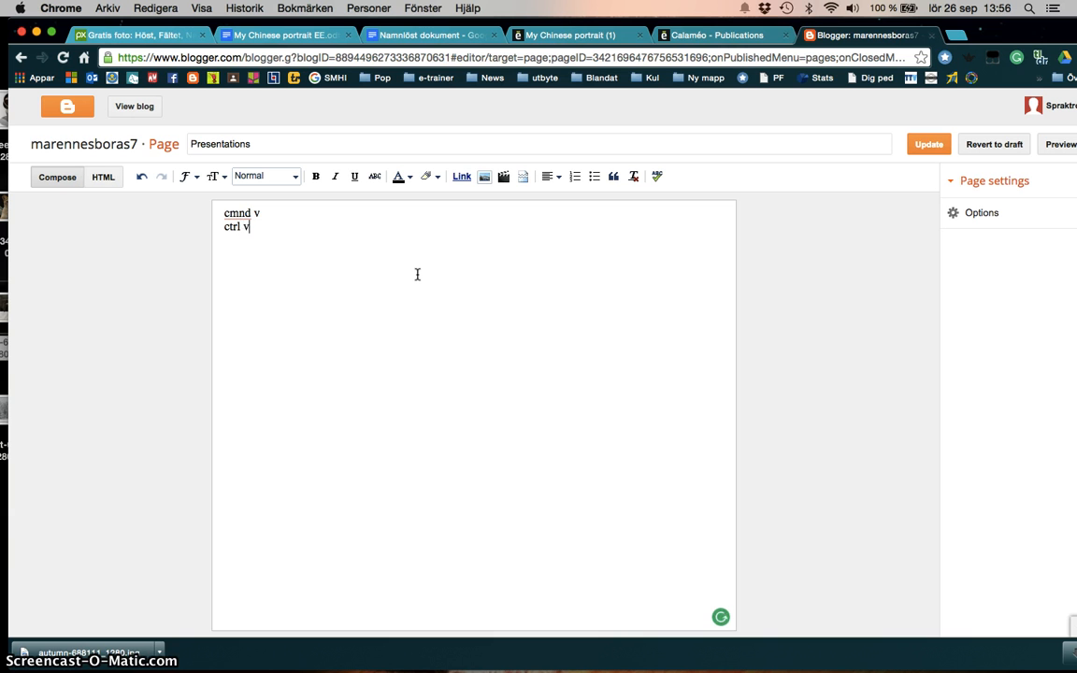
left_click_drag(374, 269, 221, 213)
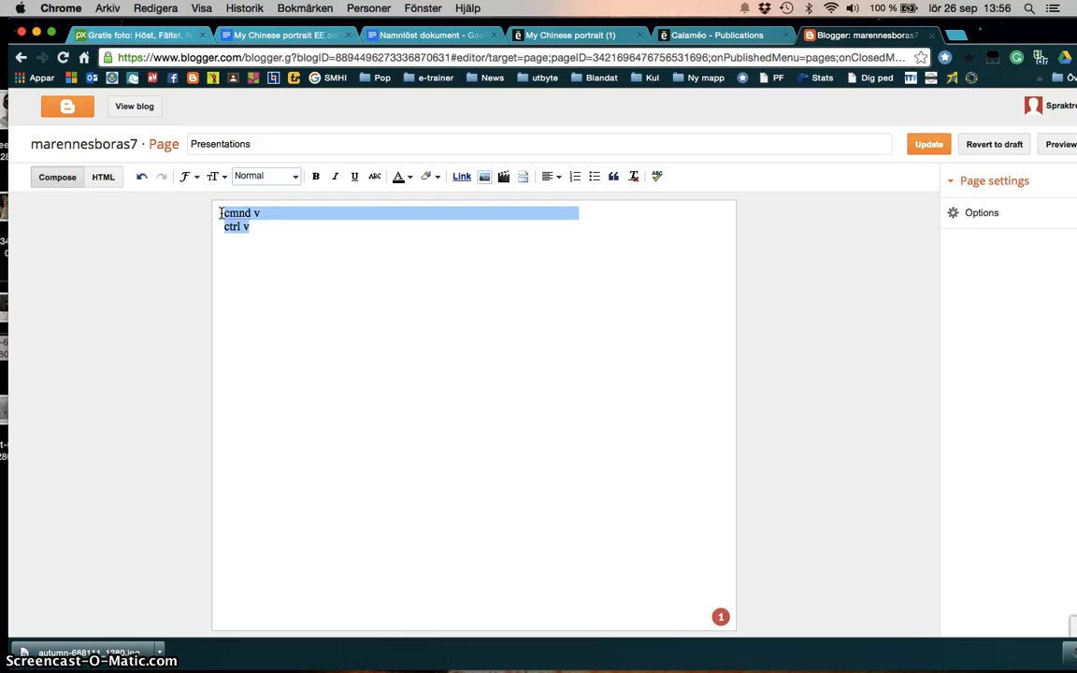
key("BackSpace")
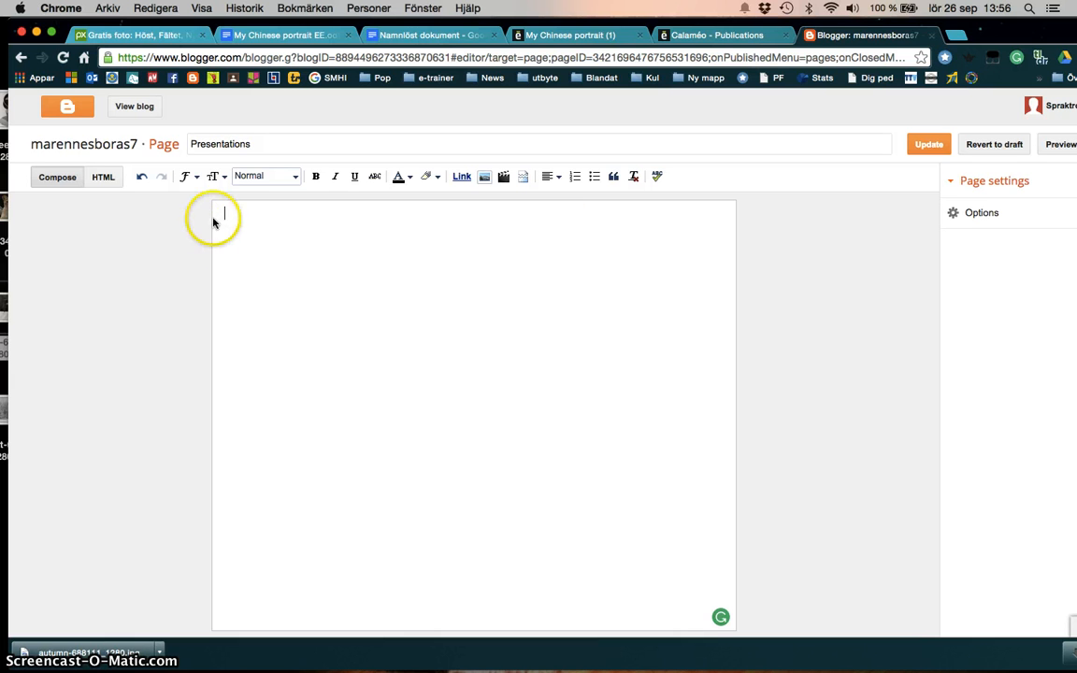
Paste the copied embed code into the HTML source of the Presentations page and return to the Compose view.
left_click(104, 178)
left_click(149, 229)
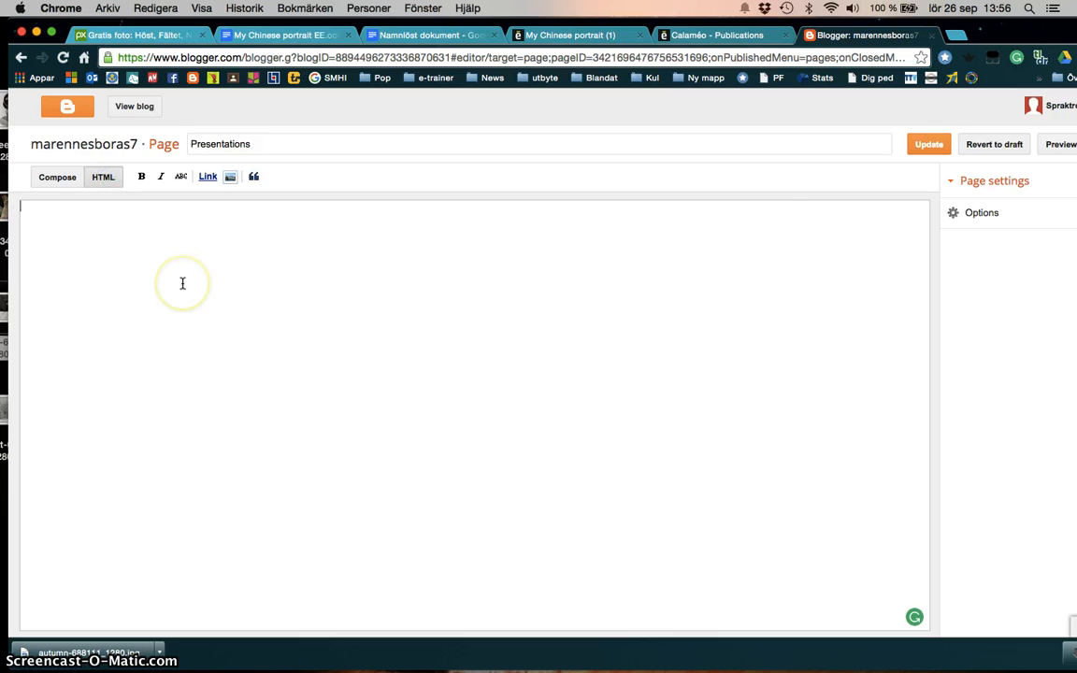
key("ctrl+v")
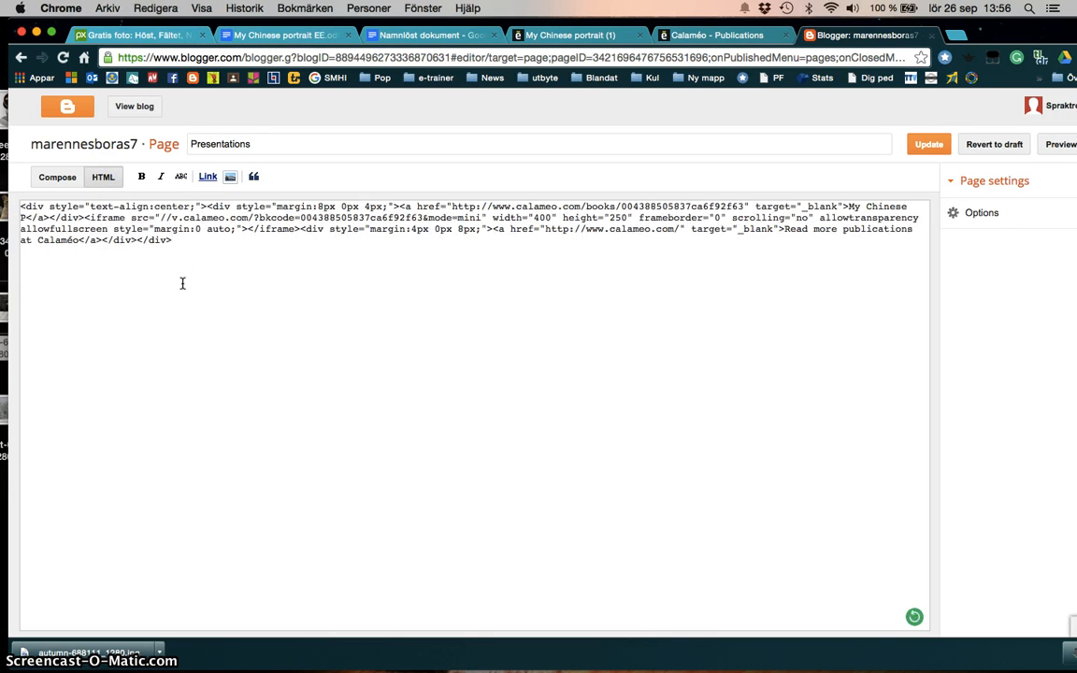
left_click(281, 307)
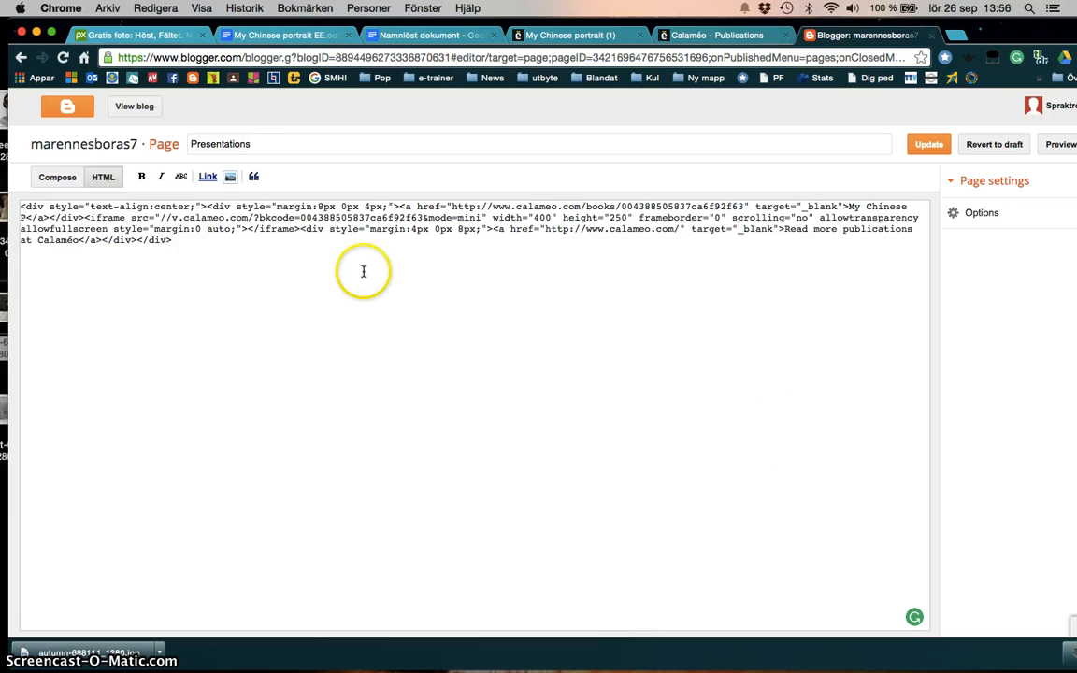
left_click(60, 177)
left_click(61, 178)
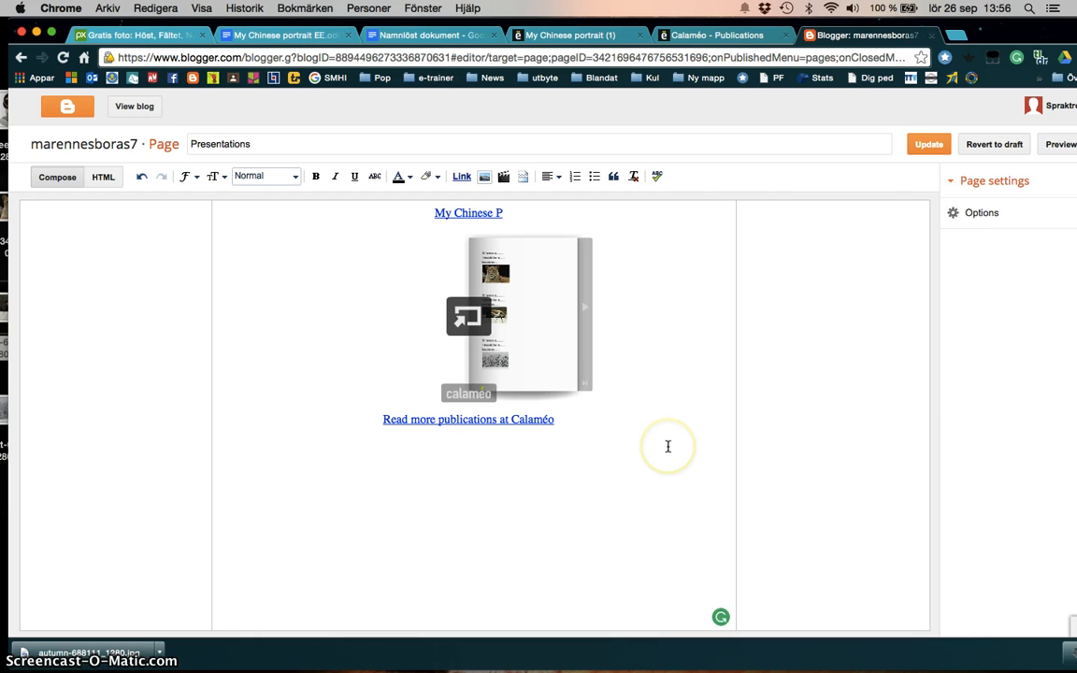
mouse_move(617, 665)
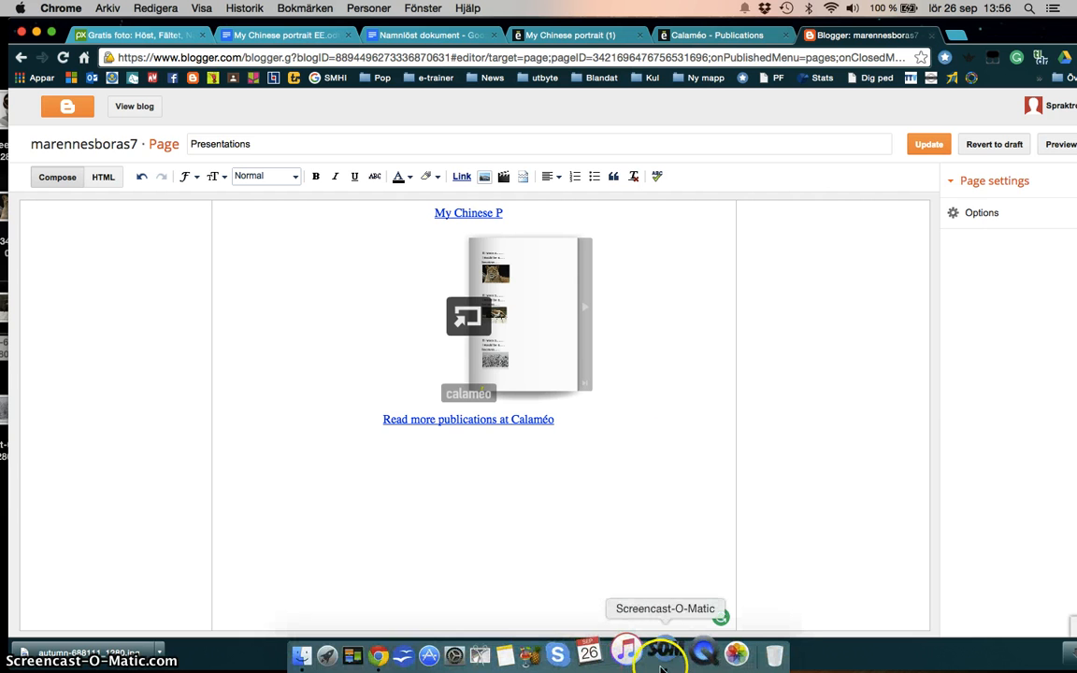